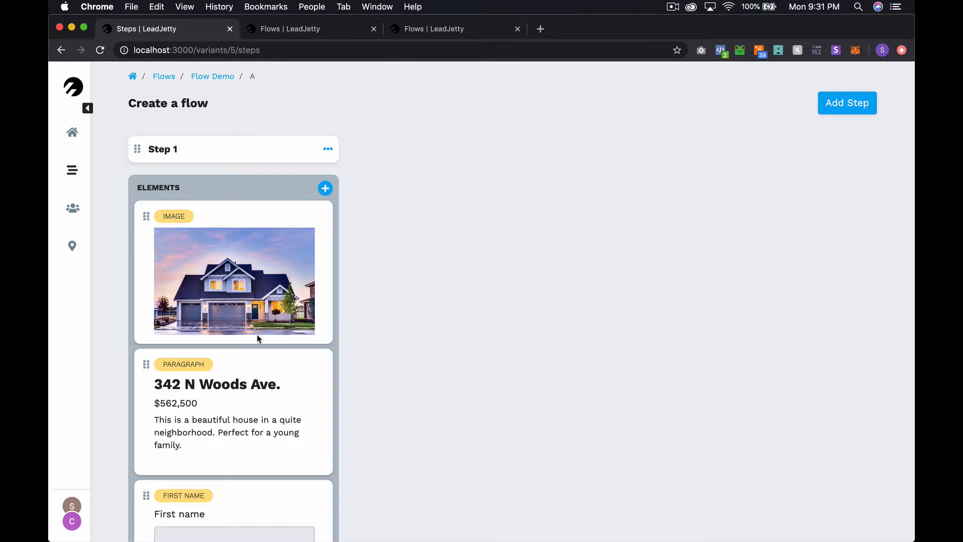
# Add a second step, Step 2, to the Flow Demo
pyautogui.scroll(-3, 244, 339)
pyautogui.scroll(-8, 244, 338)
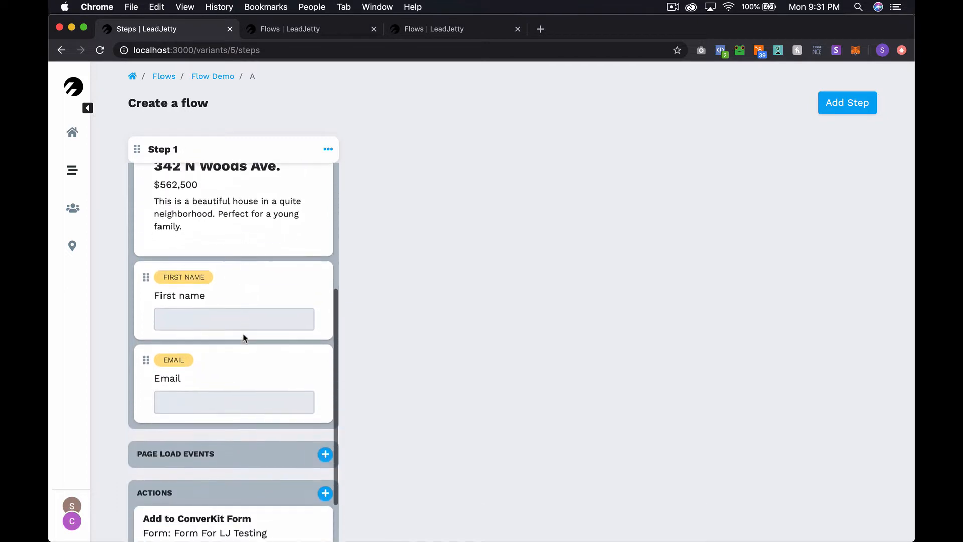
pyautogui.scroll(10, 243, 339)
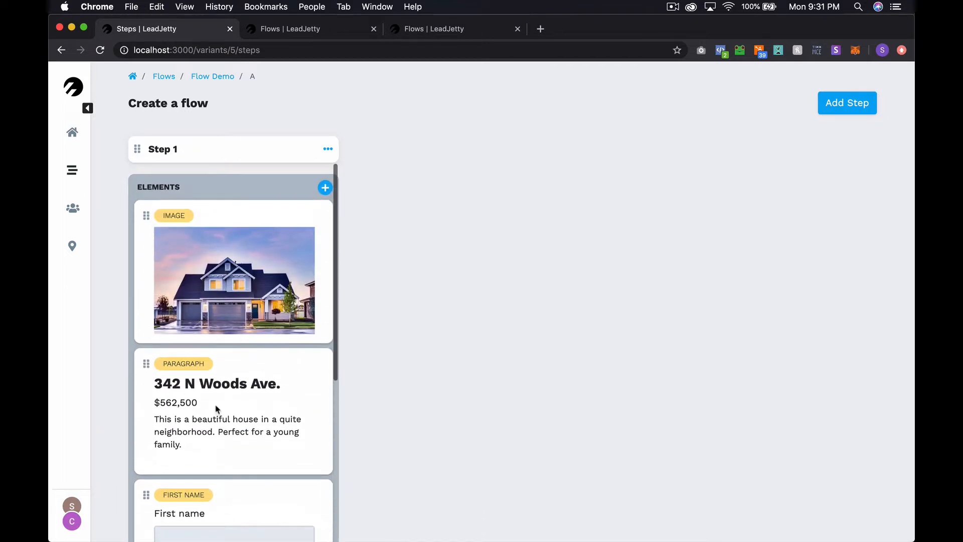
pyautogui.scroll(-5, 216, 408)
pyautogui.scroll(-5, 189, 389)
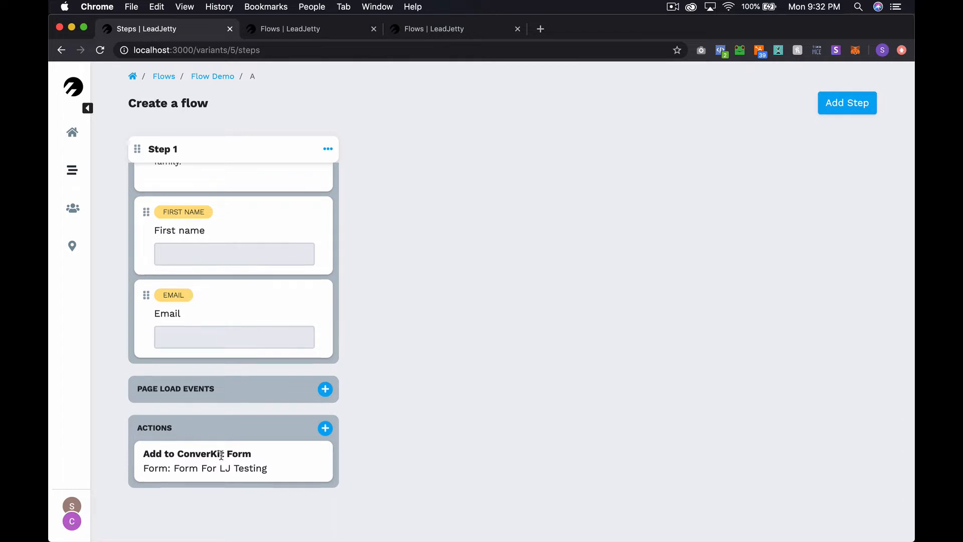
pyautogui.scroll(10, 221, 455)
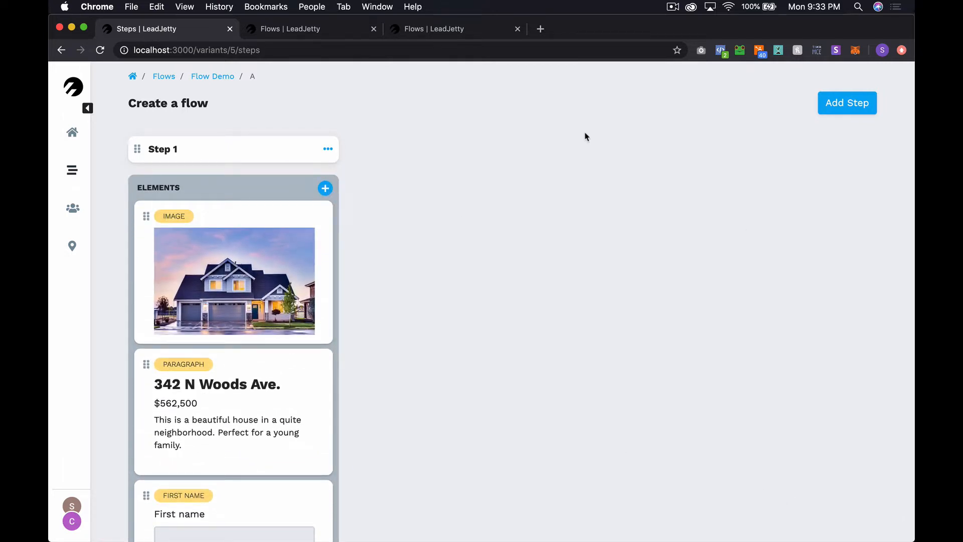
pyautogui.click(841, 107)
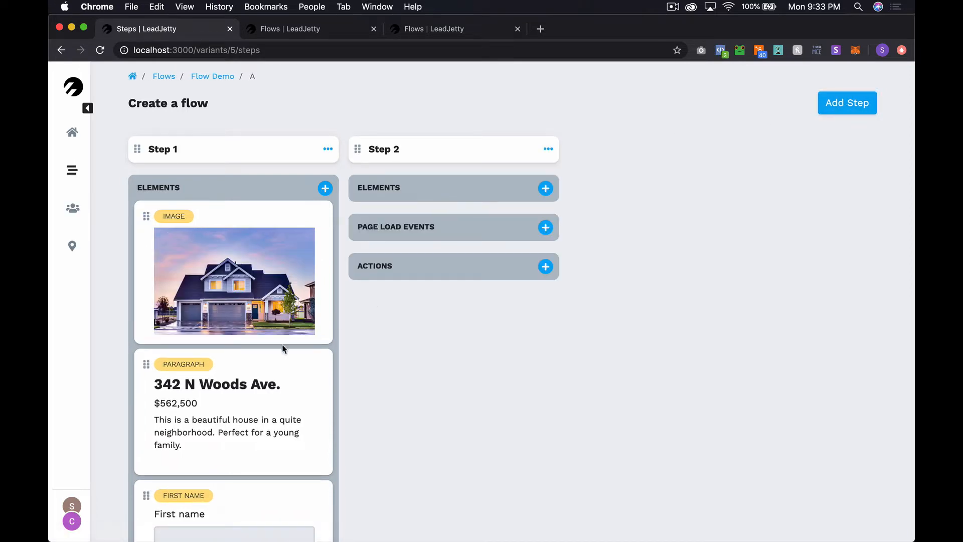
# Put a Yes/No question element into Step 2 and open its settings
pyautogui.scroll(-6, 282, 349)
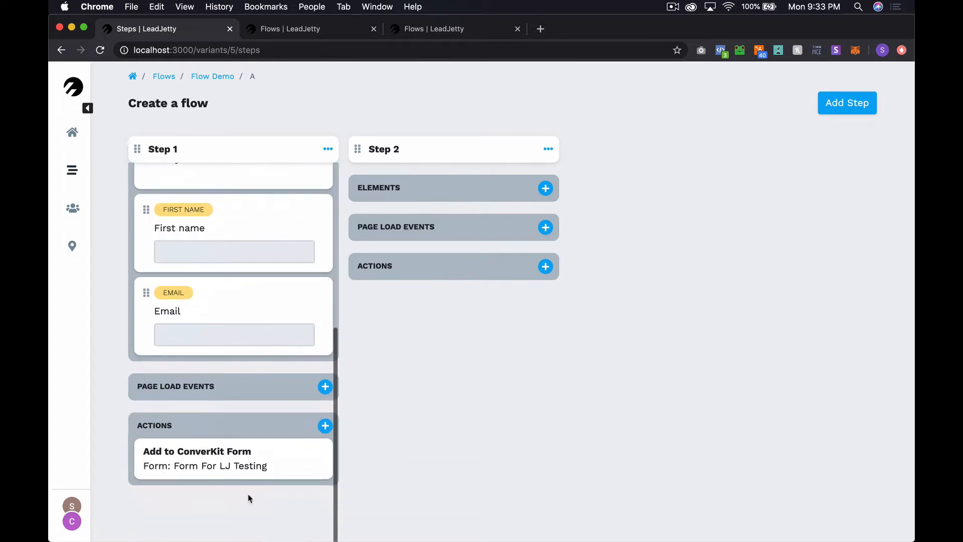
pyautogui.scroll(1, 222, 446)
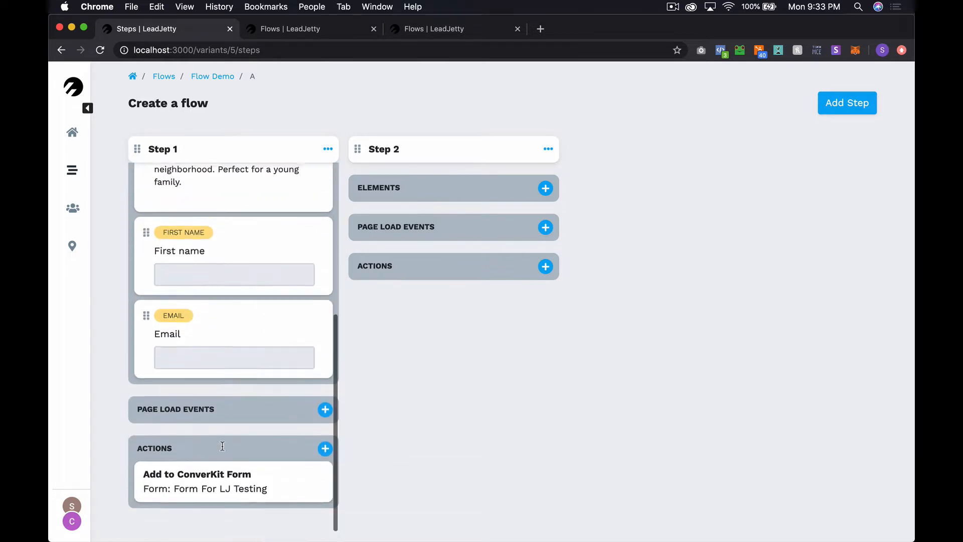
pyautogui.scroll(5, 222, 446)
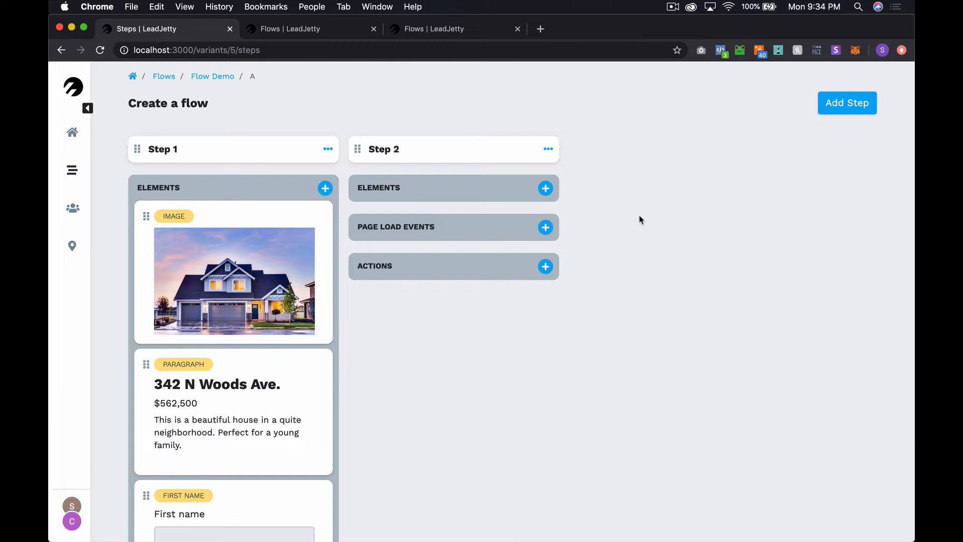
pyautogui.click(546, 188)
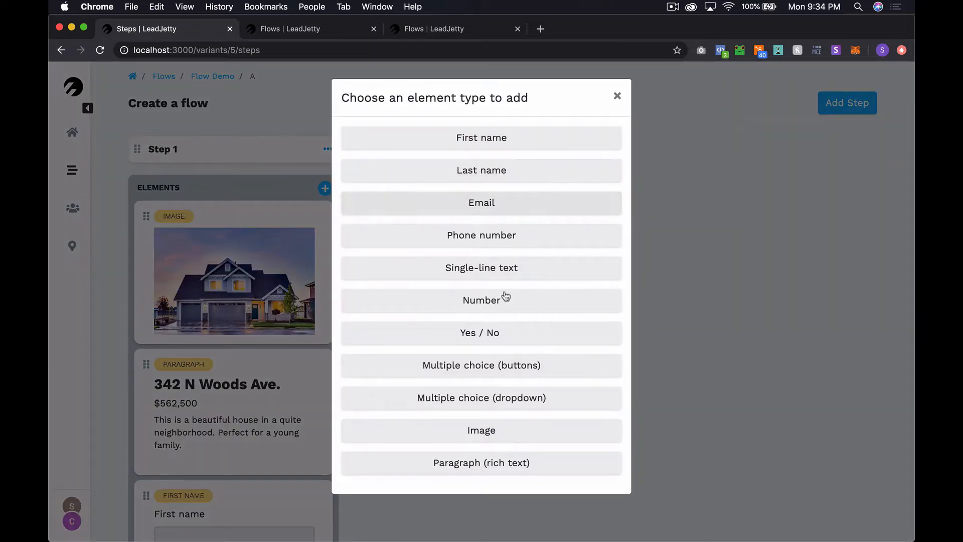
pyautogui.click(483, 333)
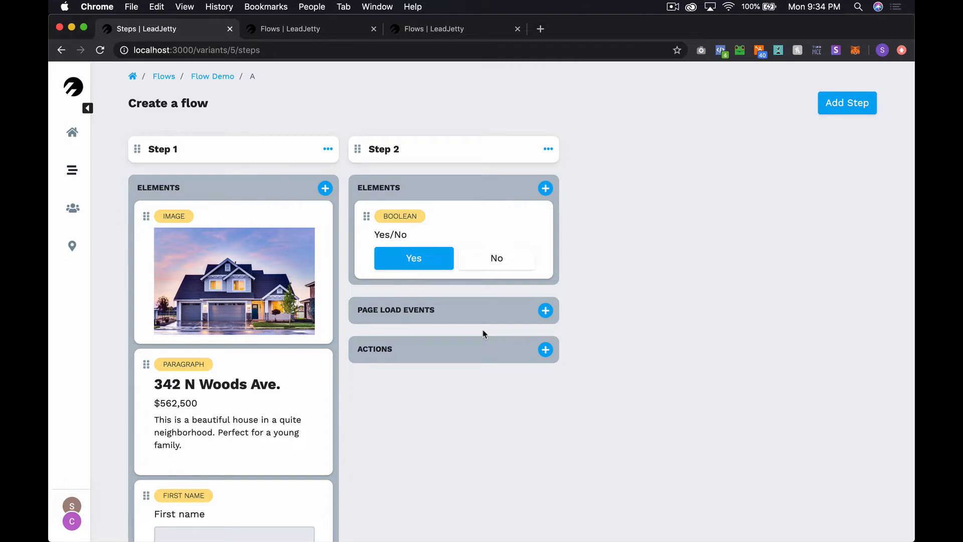
pyautogui.click(493, 235)
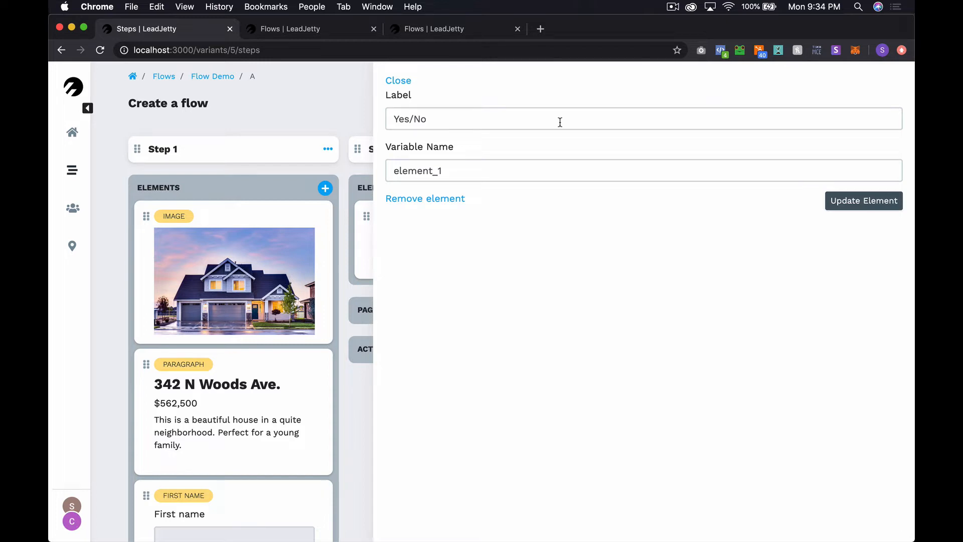
# Label the Yes/No element 'Are you pre-approved for a mortgage?' with variable pre_approved? and save
pyautogui.moveTo(560, 122); pyautogui.dragTo(390, 119)
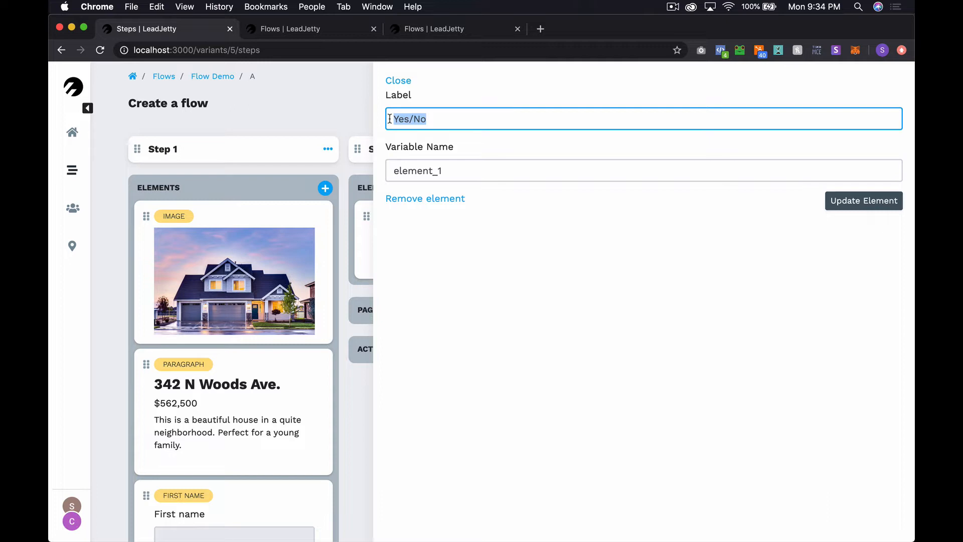
pyautogui.write('Are')
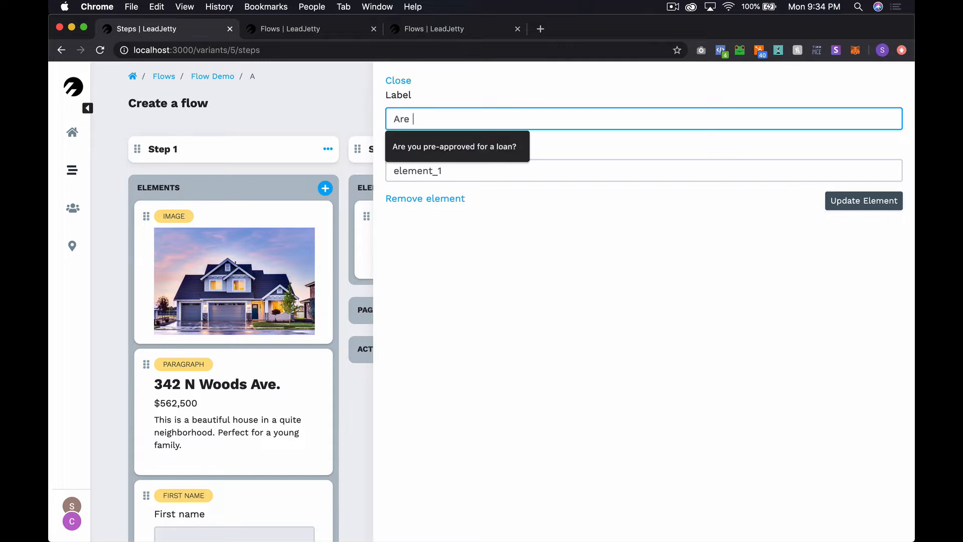
pyautogui.write(' you pre-approved for a')
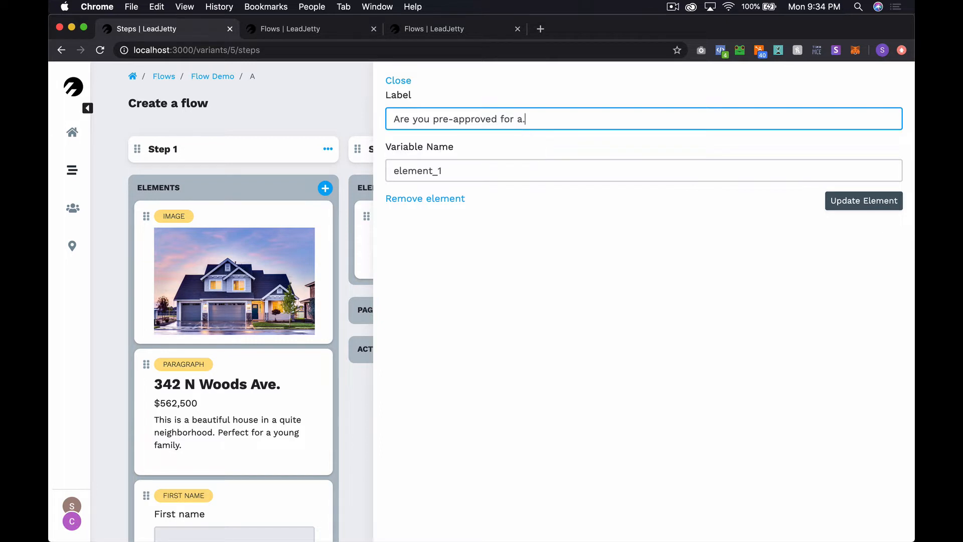
pyautogui.write(' mortgage?')
pyautogui.doubleClick(418, 171)
pyautogui.write('pre')
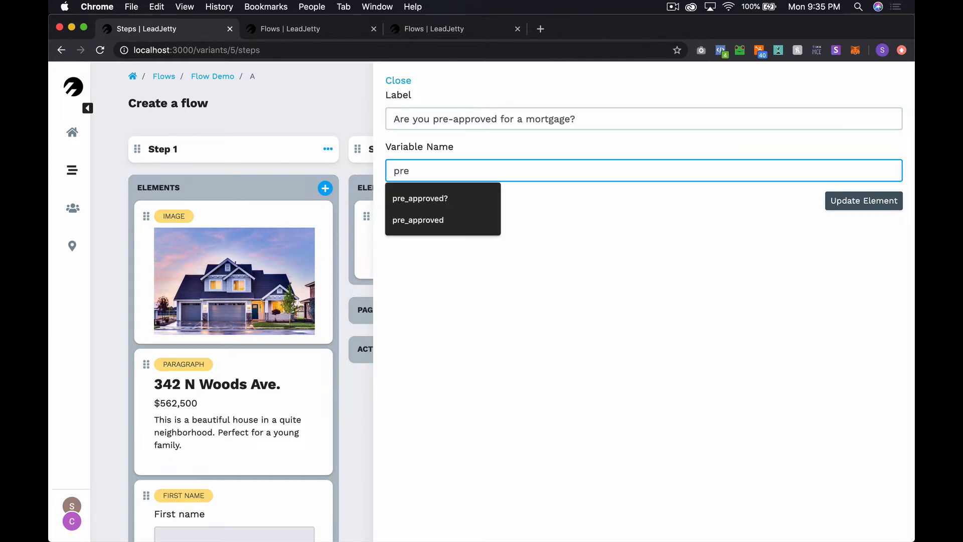
pyautogui.press('Down')
pyautogui.press('Return')
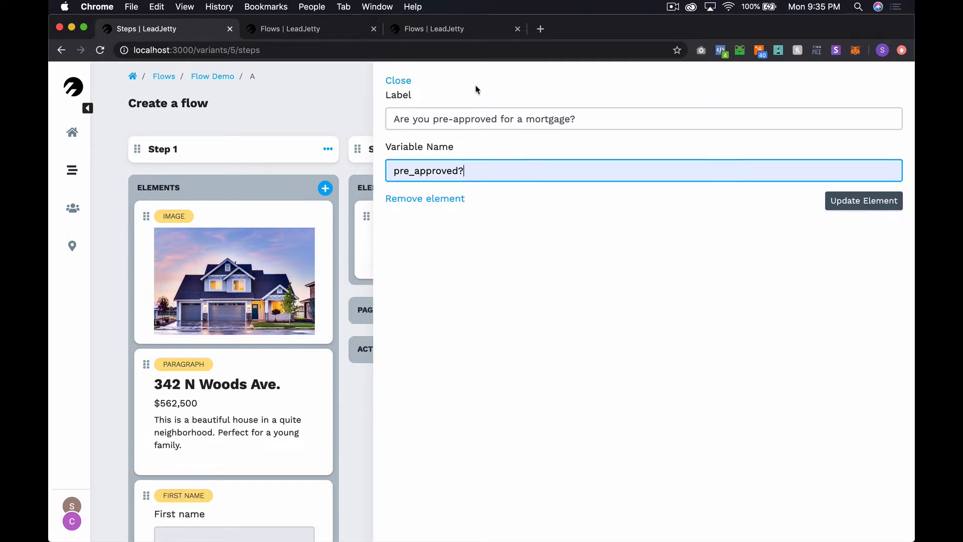
pyautogui.click(859, 200)
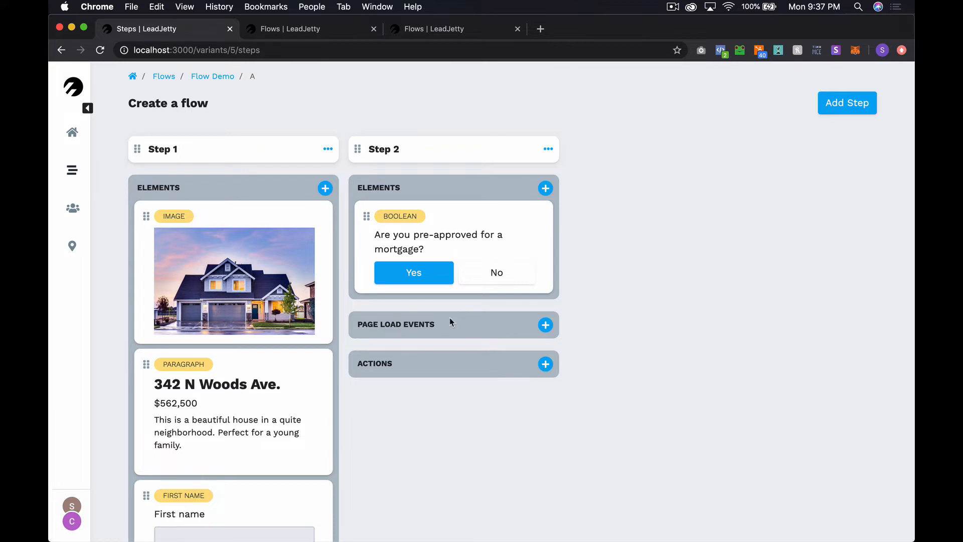
pyautogui.click(271, 31)
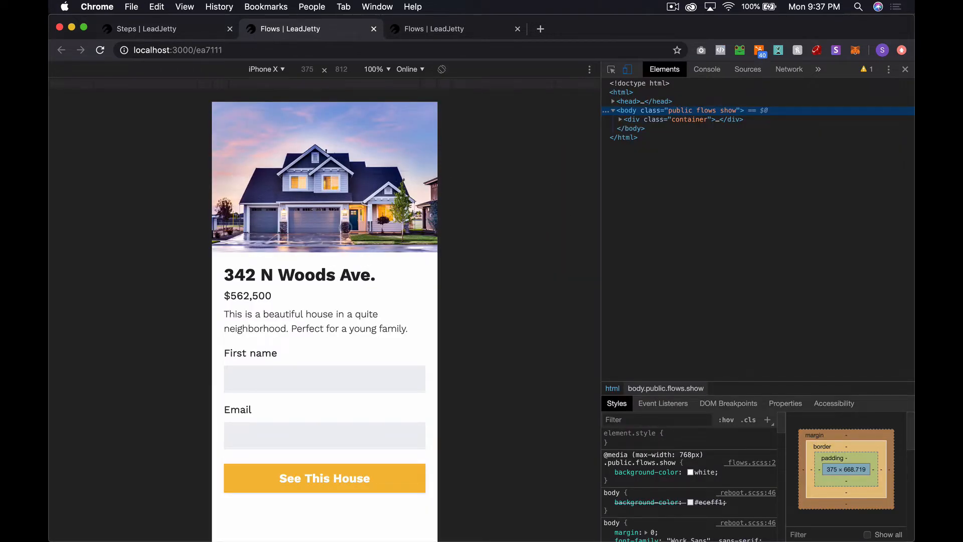
pyautogui.click(435, 32)
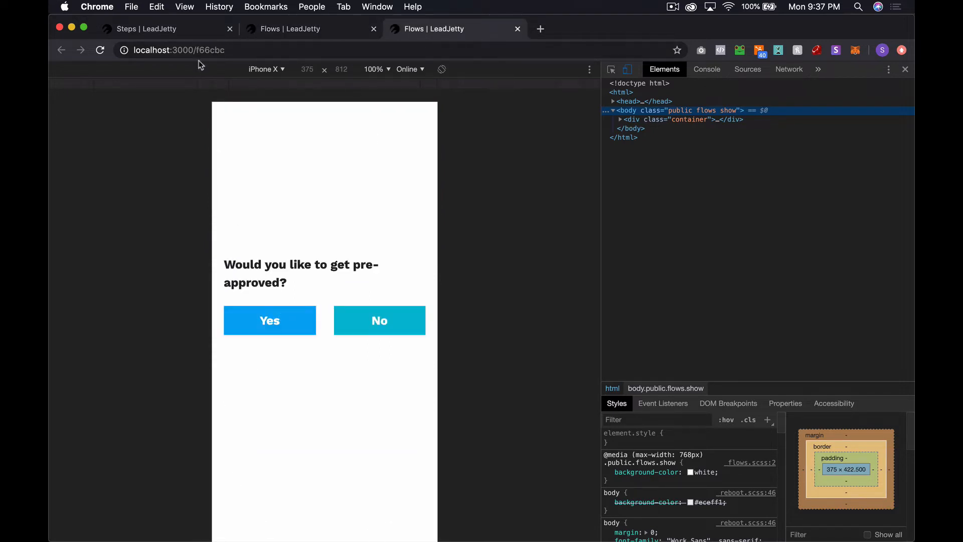
pyautogui.click(230, 51)
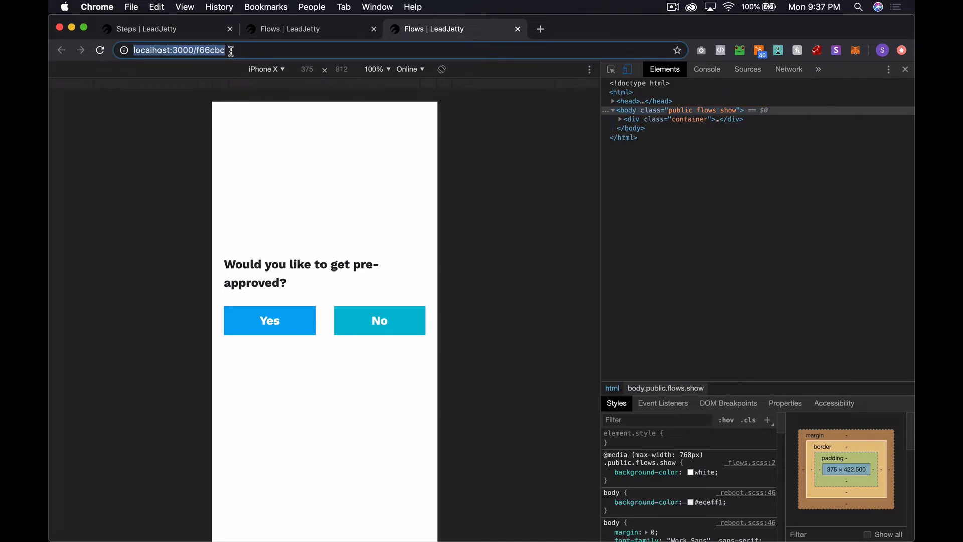
pyautogui.click(163, 29)
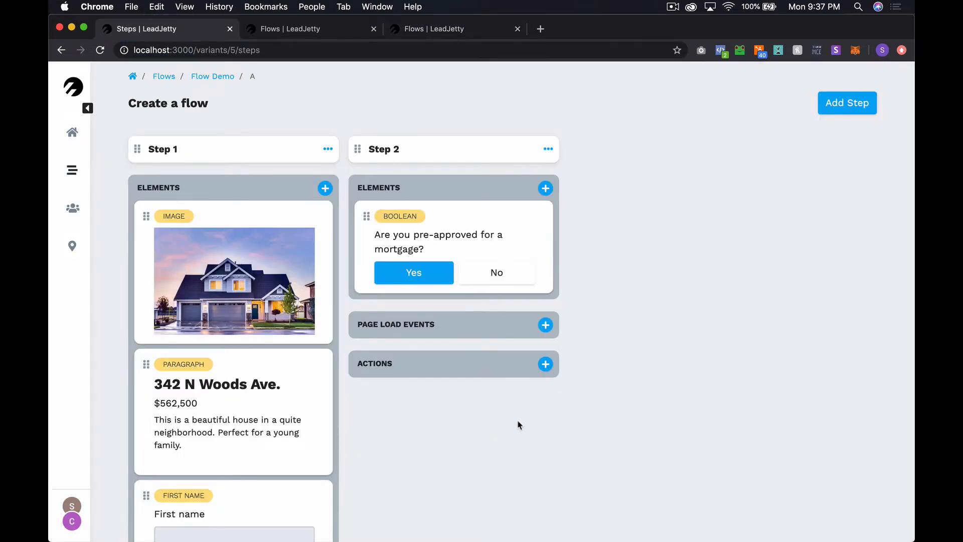
pyautogui.click(546, 365)
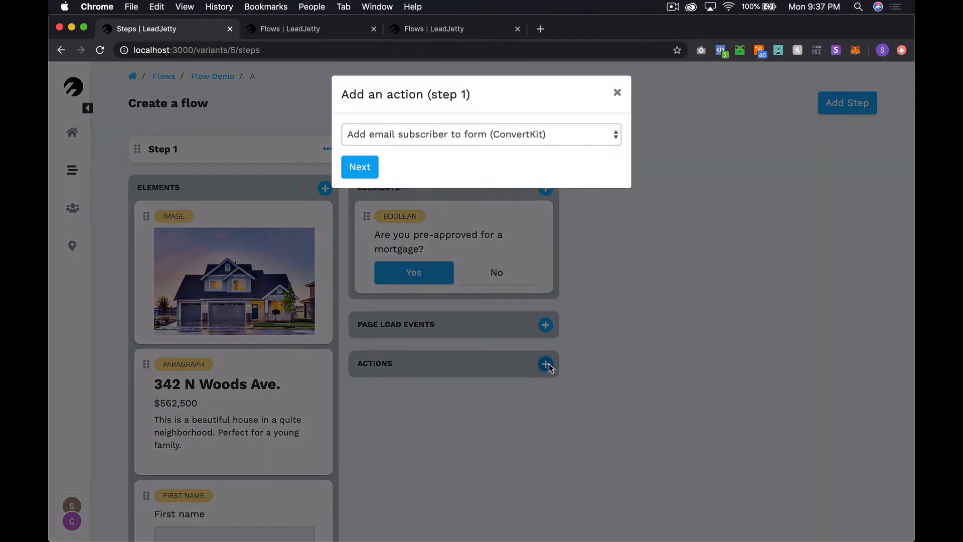
pyautogui.click(468, 142)
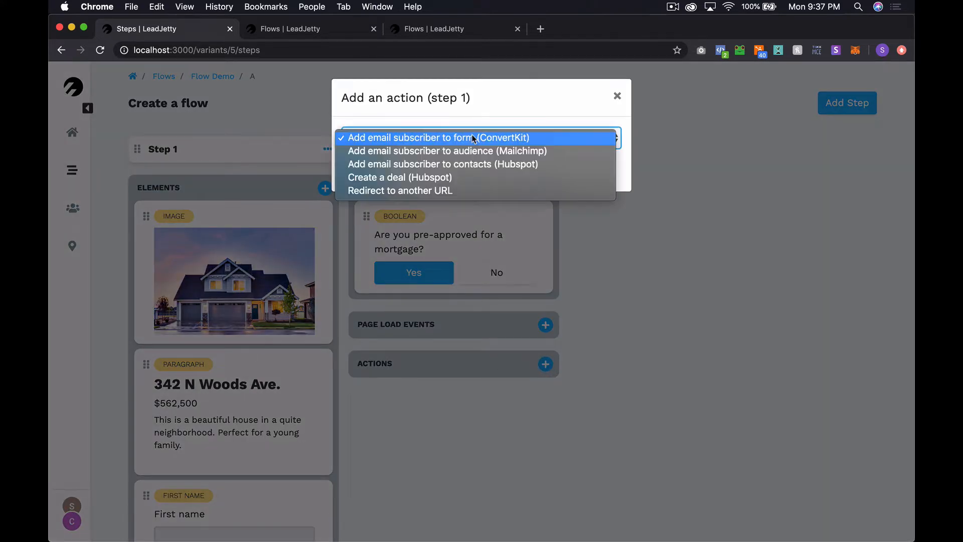
pyautogui.click(455, 190)
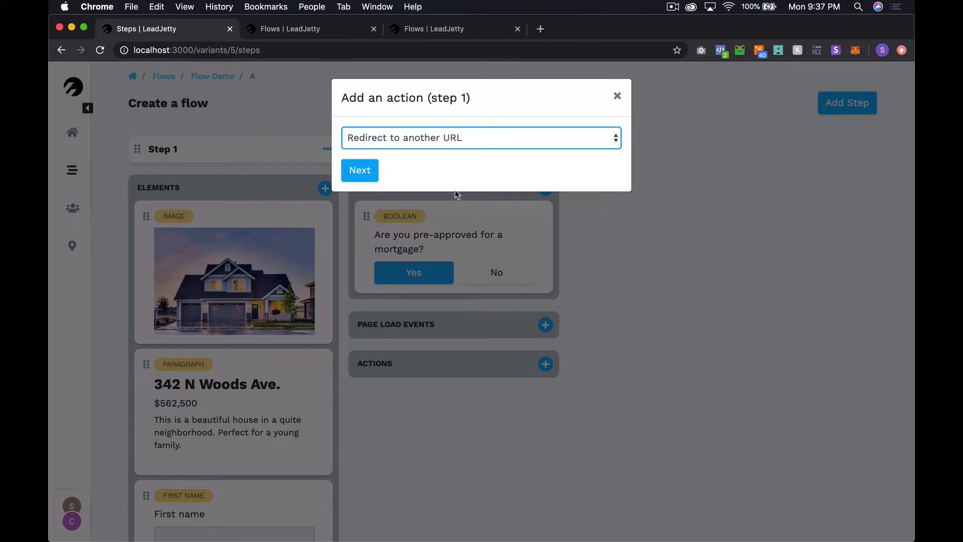
pyautogui.click(373, 173)
pyautogui.click(395, 157)
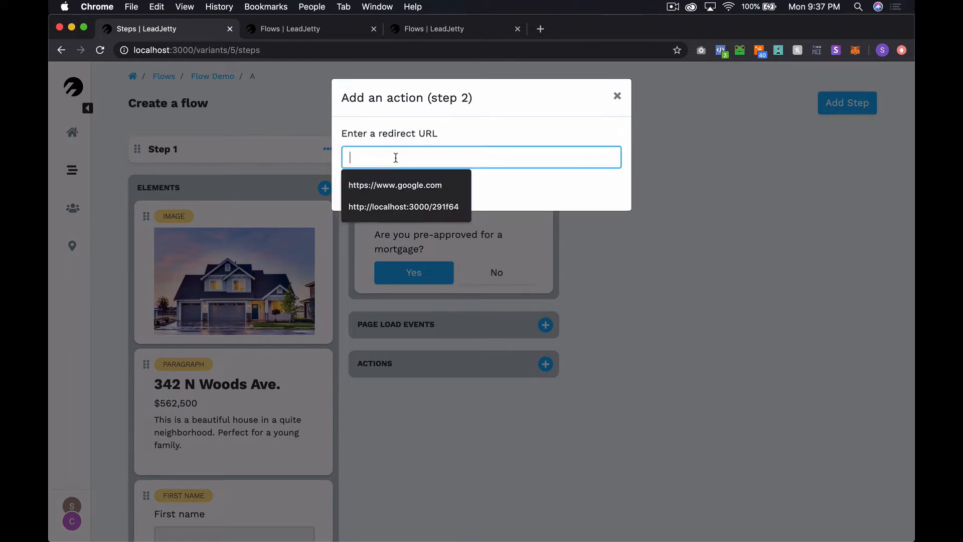
pyautogui.click(409, 204)
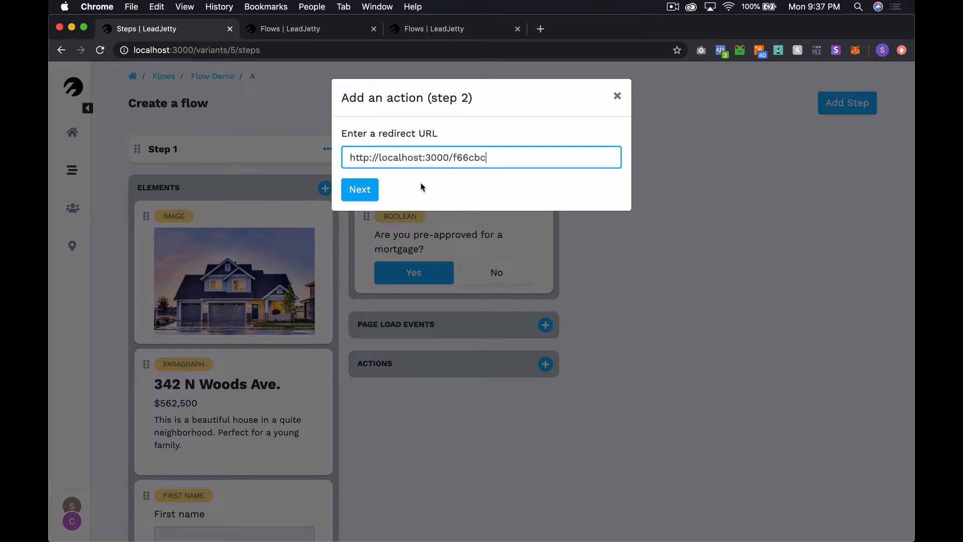
# Make the redirect conditional on pre_approved? is equal to No and finish the action
pyautogui.click(367, 193)
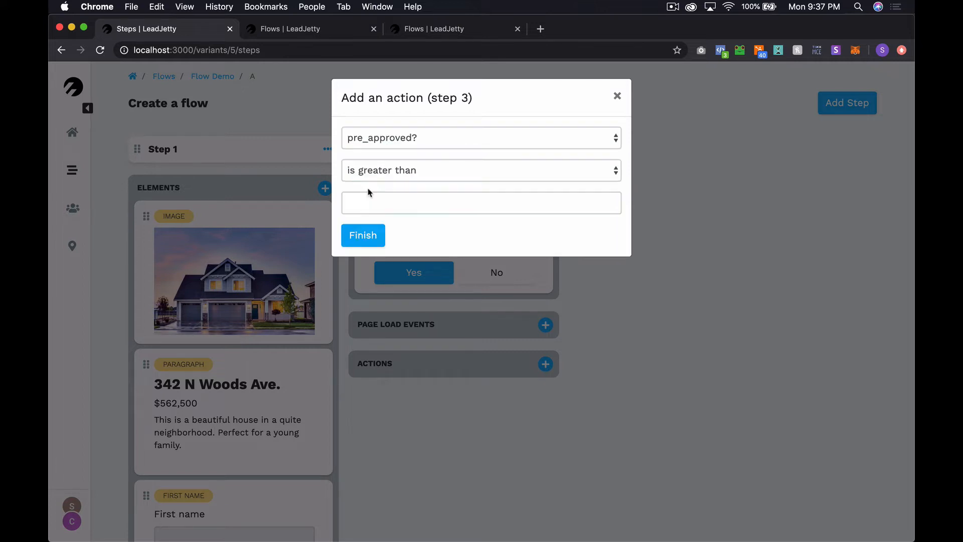
pyautogui.click(439, 140)
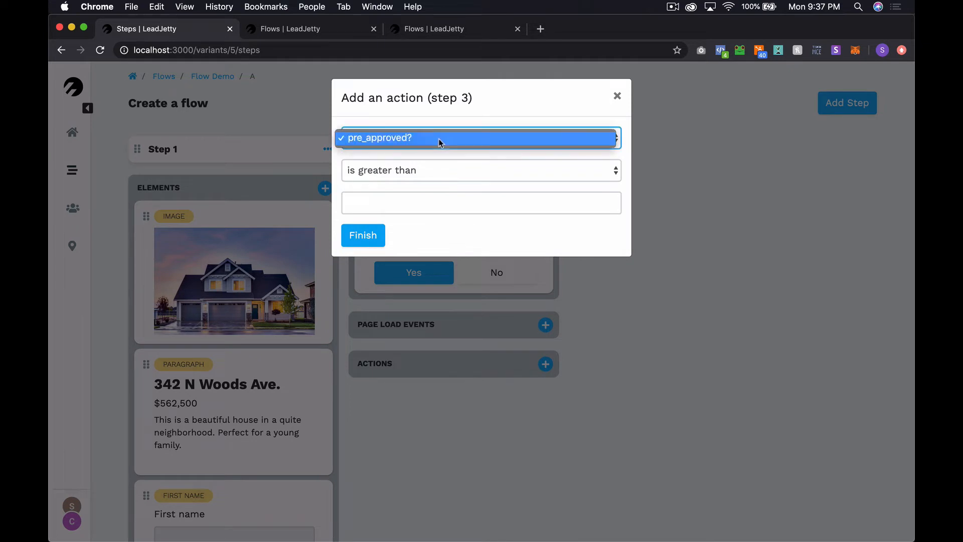
pyautogui.click(380, 138)
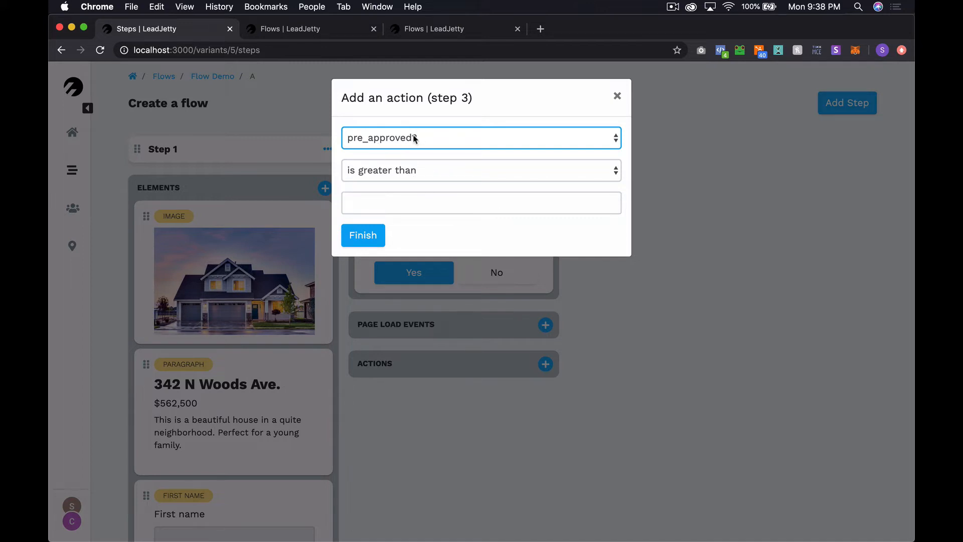
pyautogui.click(388, 137)
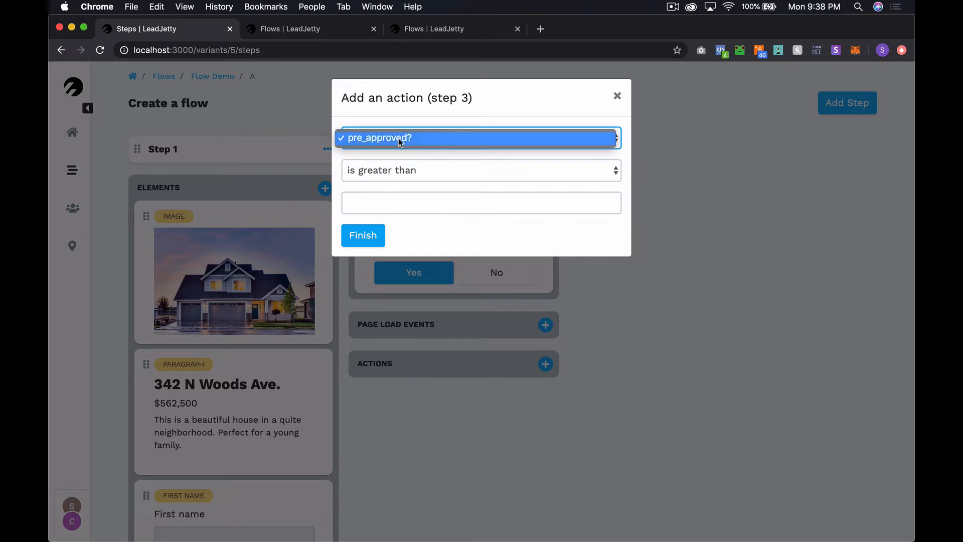
pyautogui.click(398, 137)
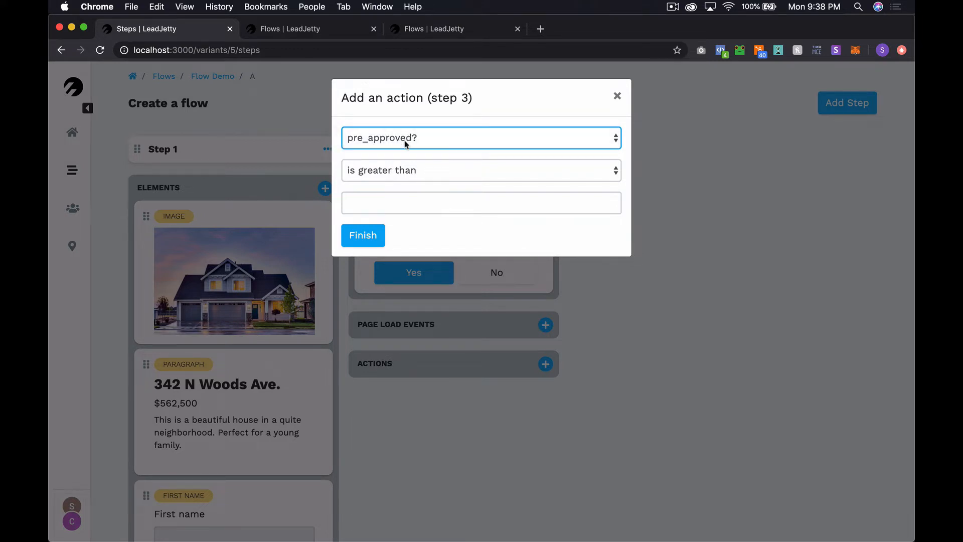
pyautogui.click(399, 171)
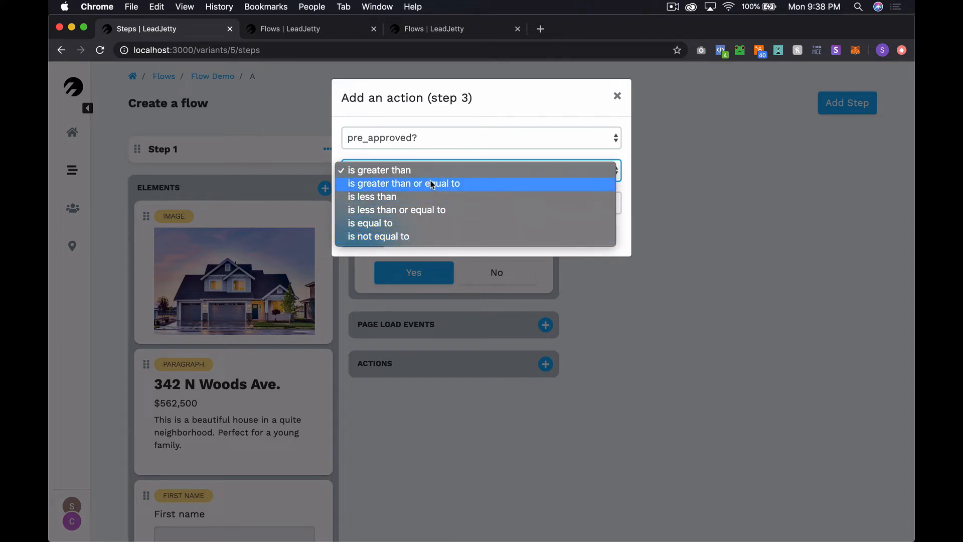
pyautogui.click(410, 223)
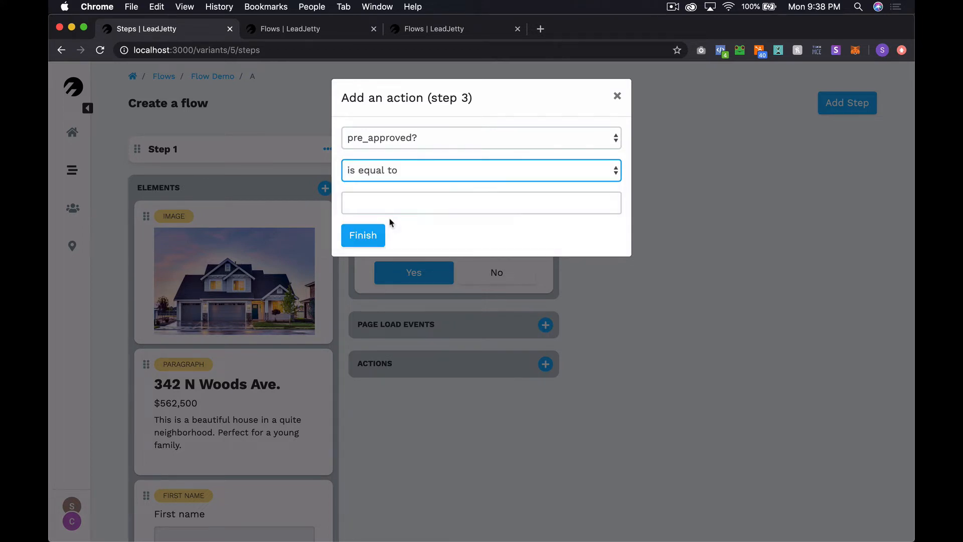
pyautogui.click(393, 203)
pyautogui.write('N')
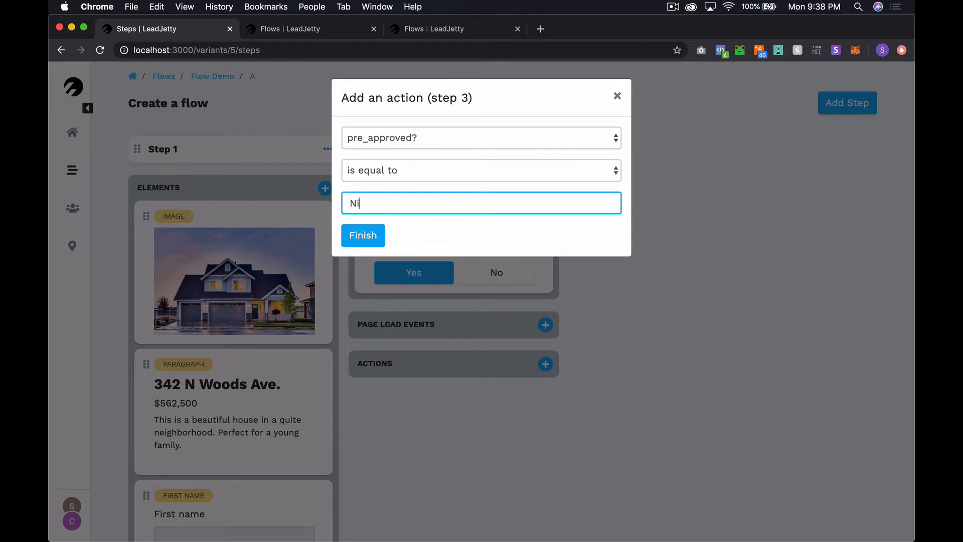
pyautogui.write('o')
pyautogui.click(376, 242)
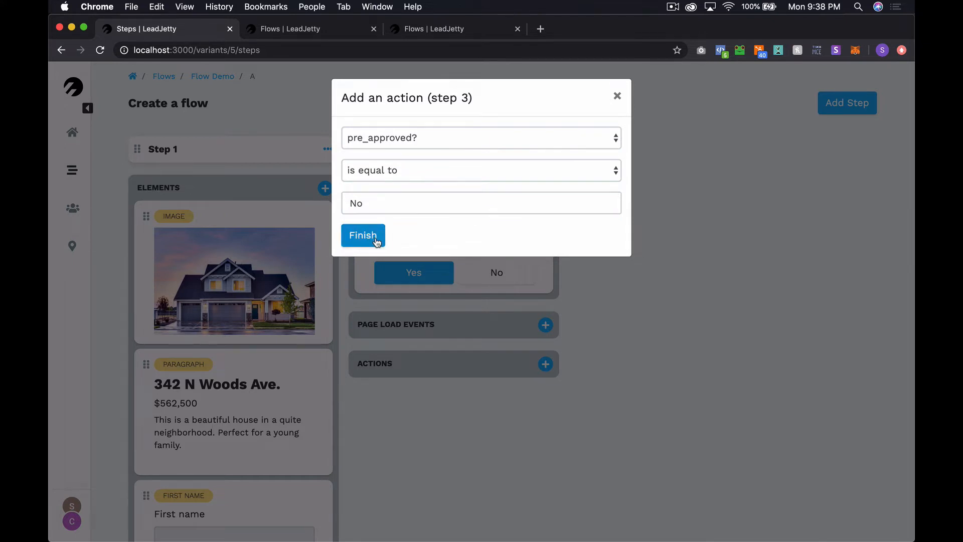
pyautogui.click(364, 241)
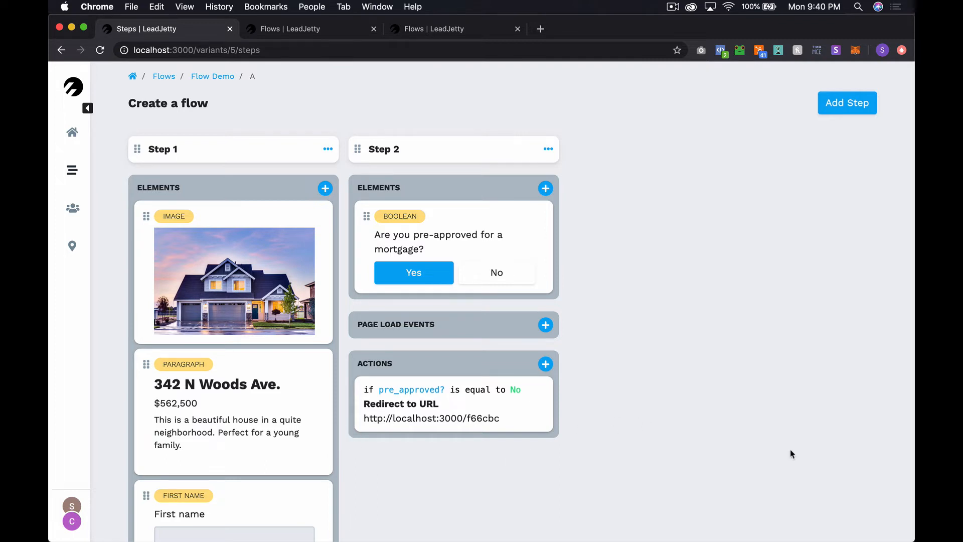
pyautogui.hotkey('ctrl', 'Tab')
pyautogui.click(340, 52)
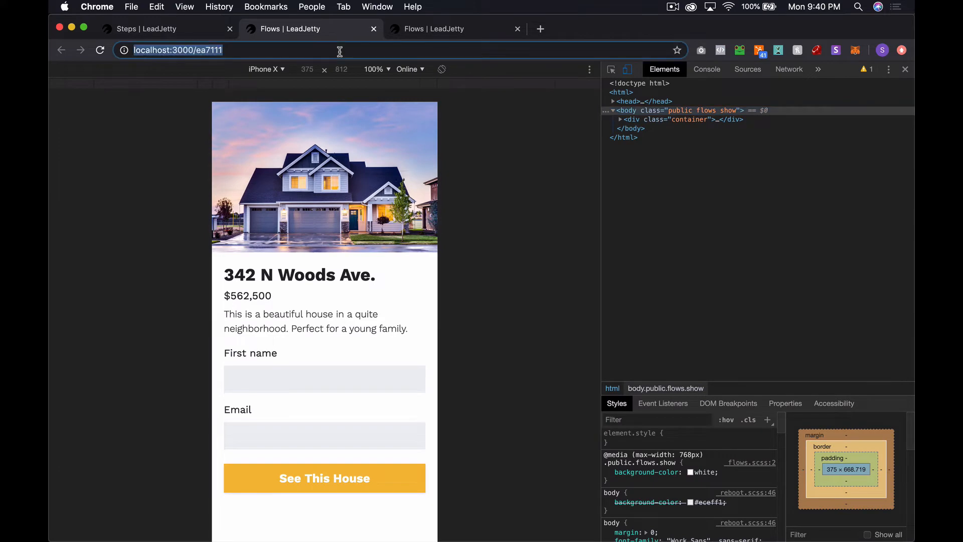
pyautogui.press('super+c')
pyautogui.press('super+shift+n')
pyautogui.press('super+v')
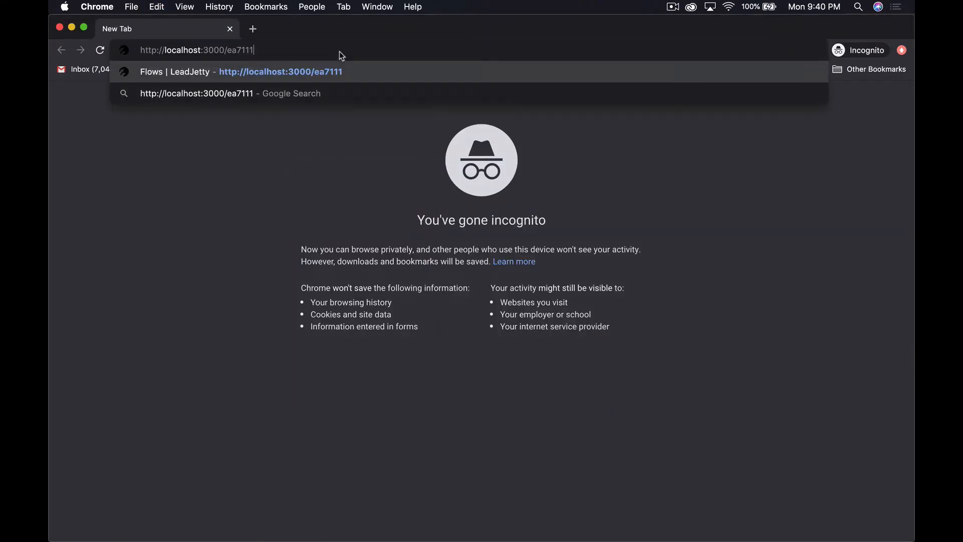
pyautogui.press('Return')
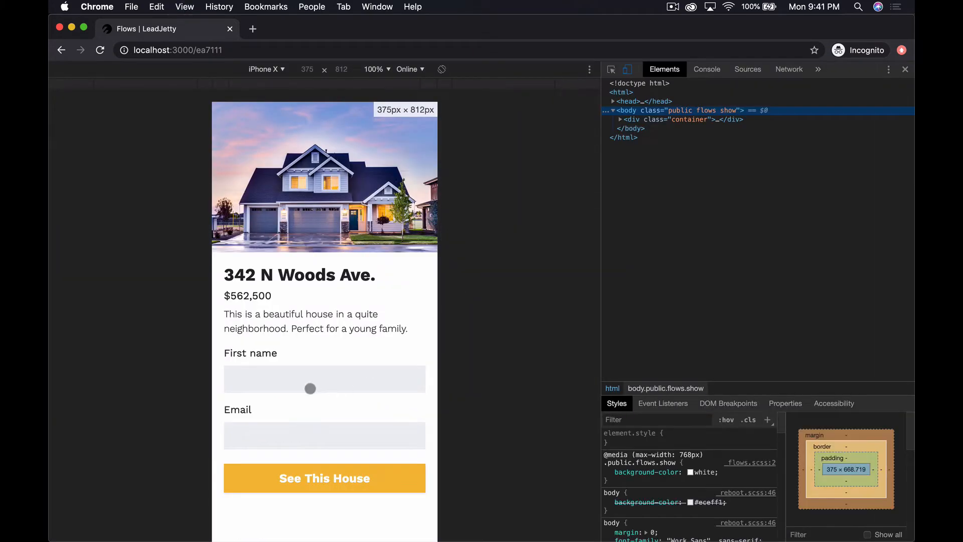
pyautogui.click(299, 377)
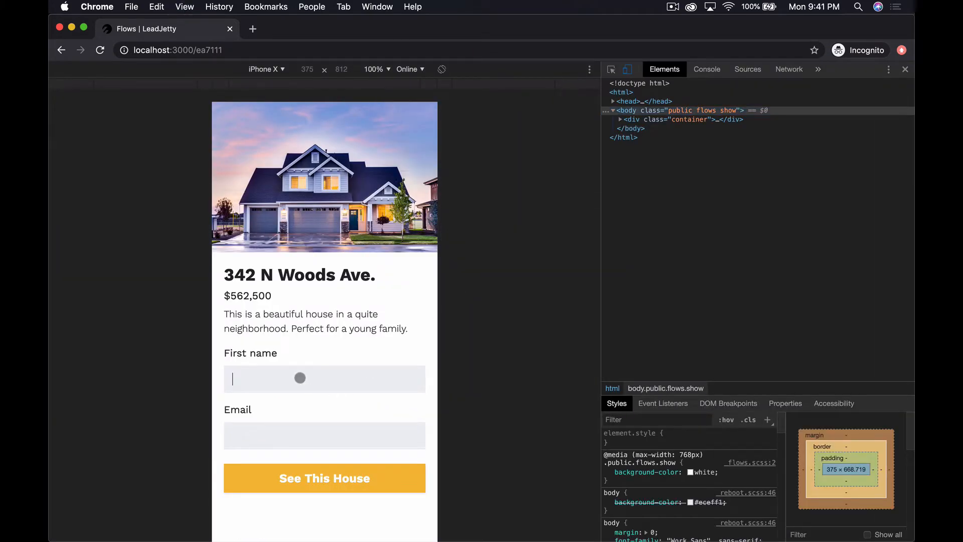
pyautogui.write('Fake')
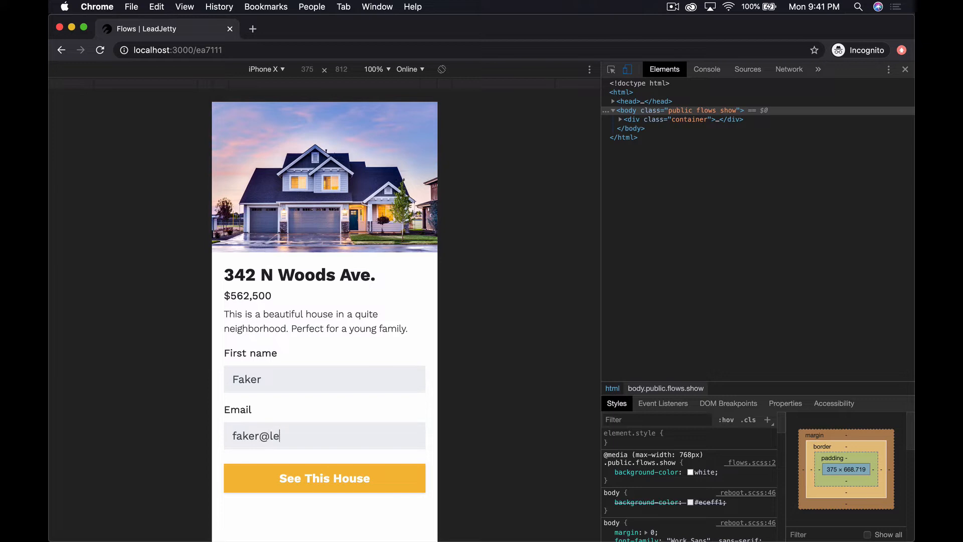
pyautogui.click(301, 473)
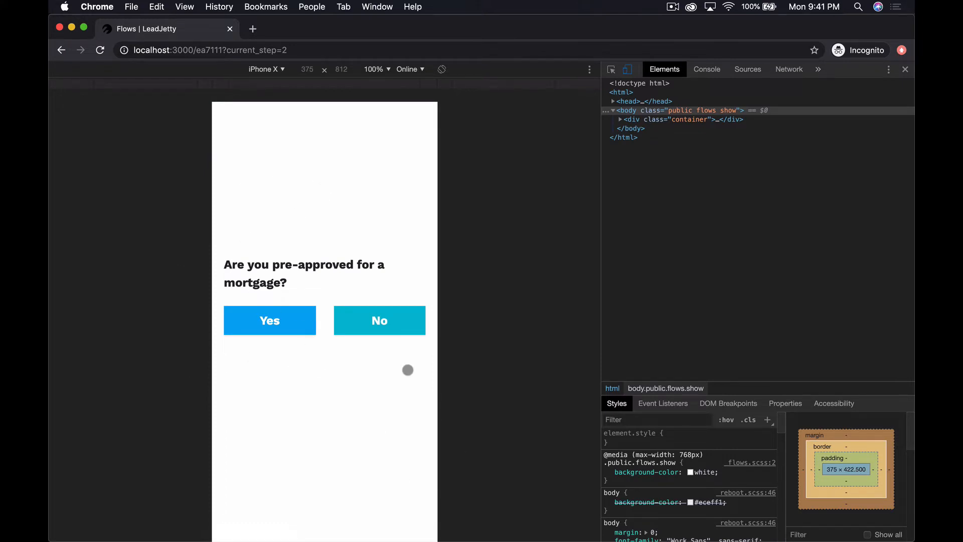
pyautogui.click(374, 320)
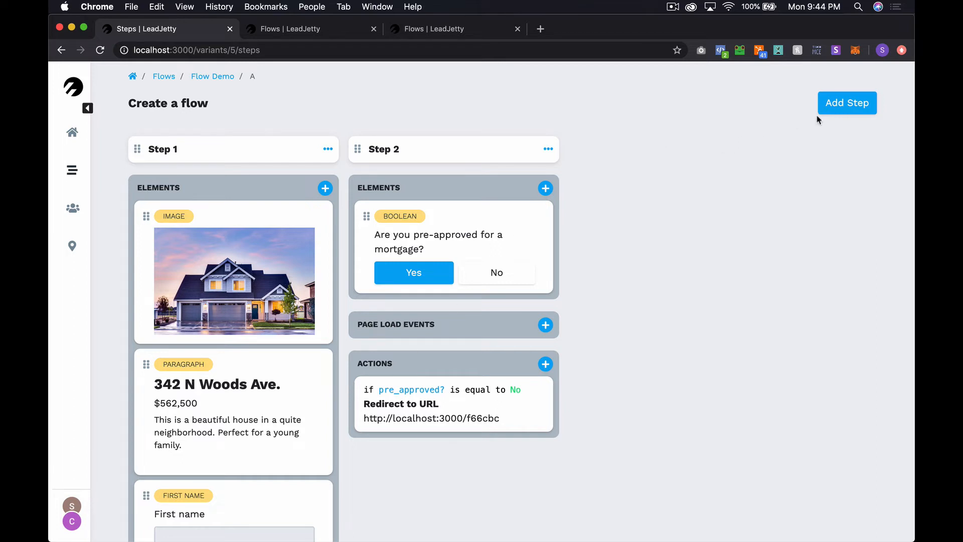
# Add Step 3 to the Flow Demo and place a Number question in it
pyautogui.click(849, 103)
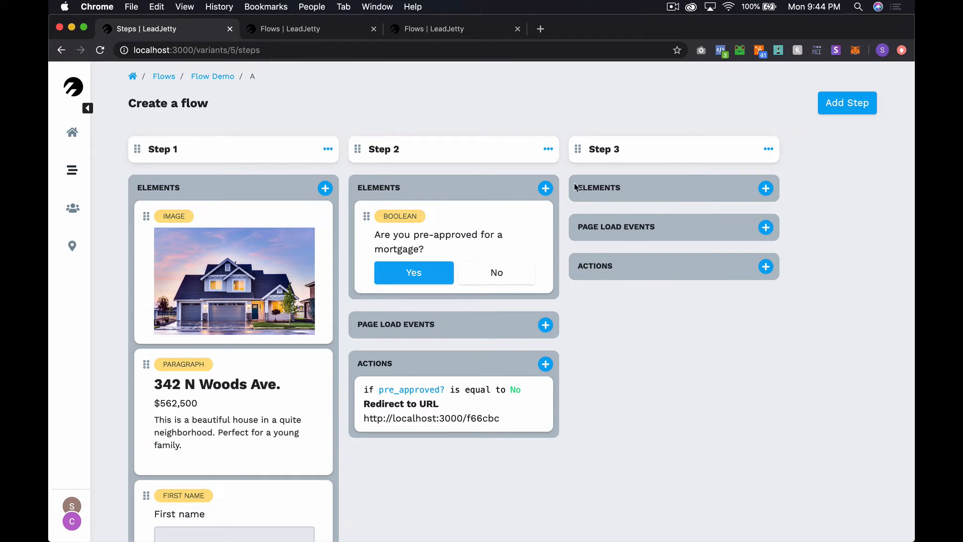
pyautogui.click(767, 189)
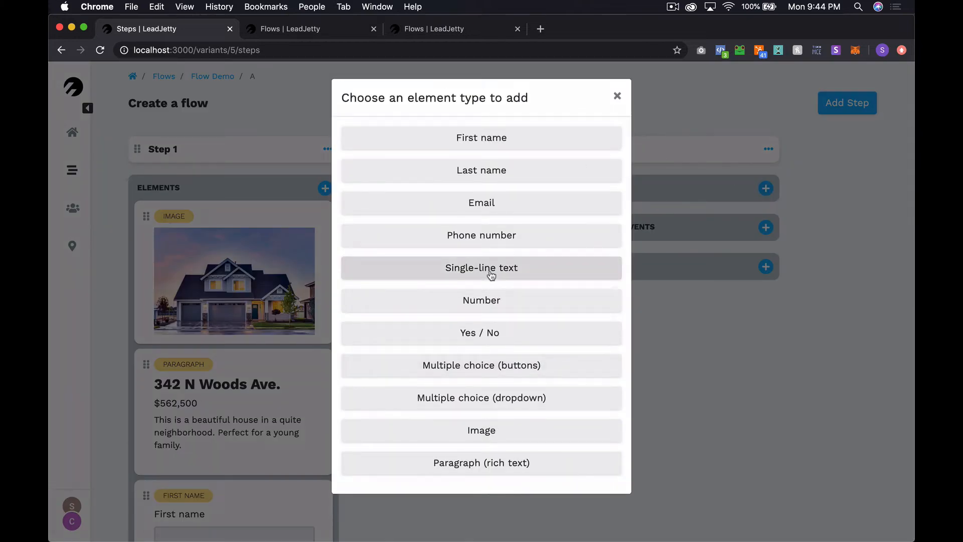
pyautogui.click(490, 300)
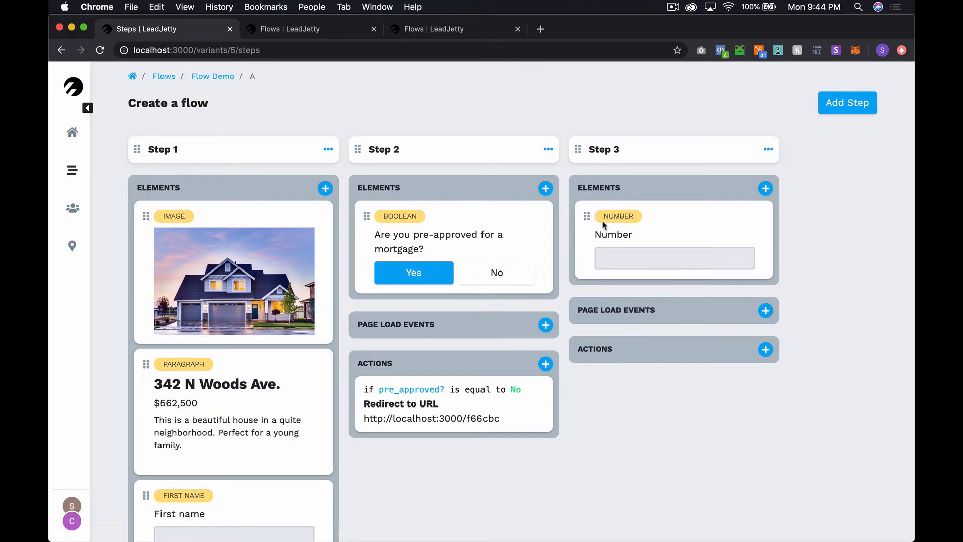
# Label Step 3's Number question 'What is your estimated budget?' with variable name budget
pyautogui.click(641, 232)
pyautogui.doubleClick(481, 121)
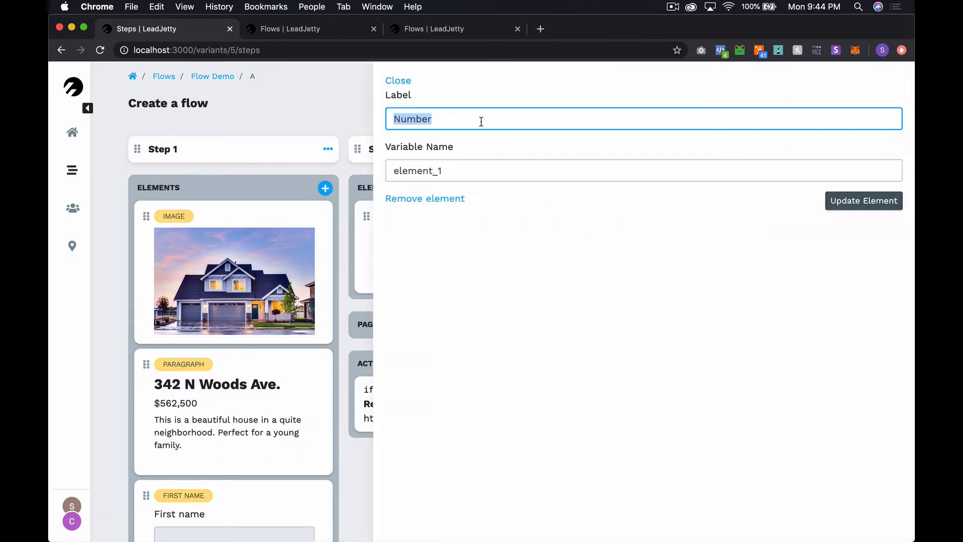
pyautogui.write('What is')
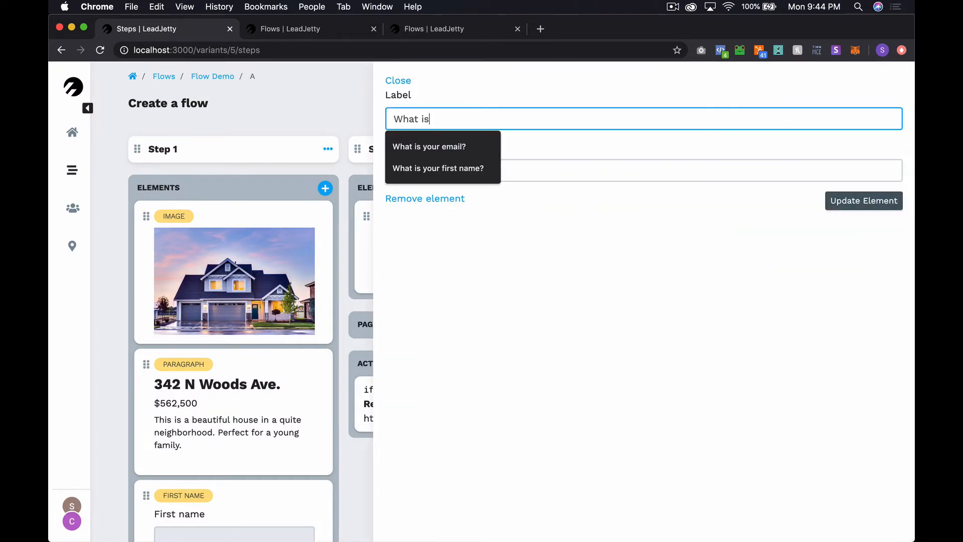
pyautogui.write(' your estimat')
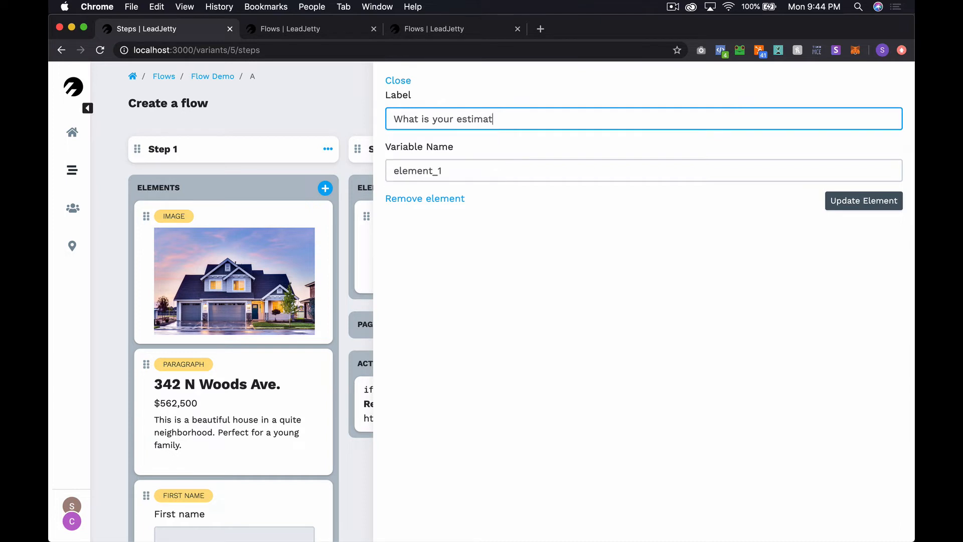
pyautogui.write('ed budget?')
pyautogui.doubleClick(430, 171)
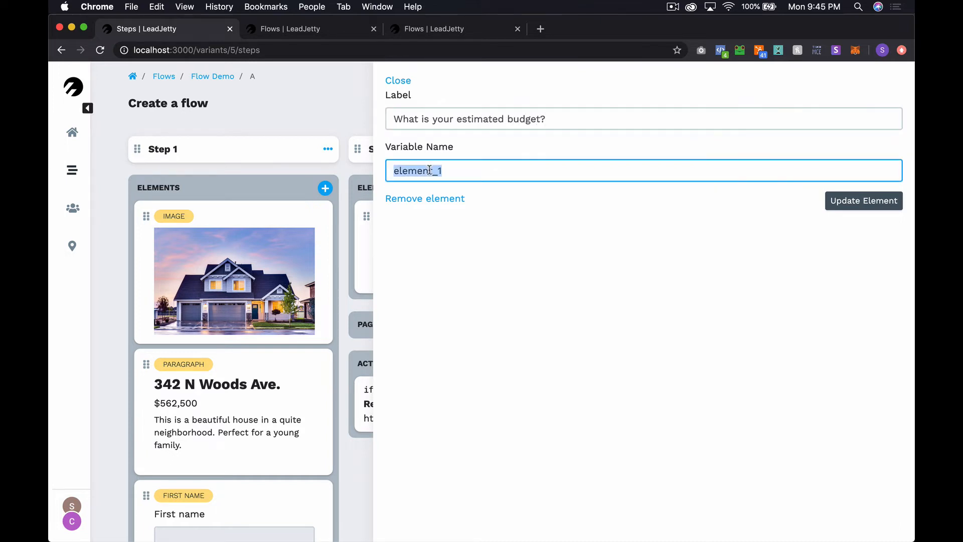
pyautogui.write('budget')
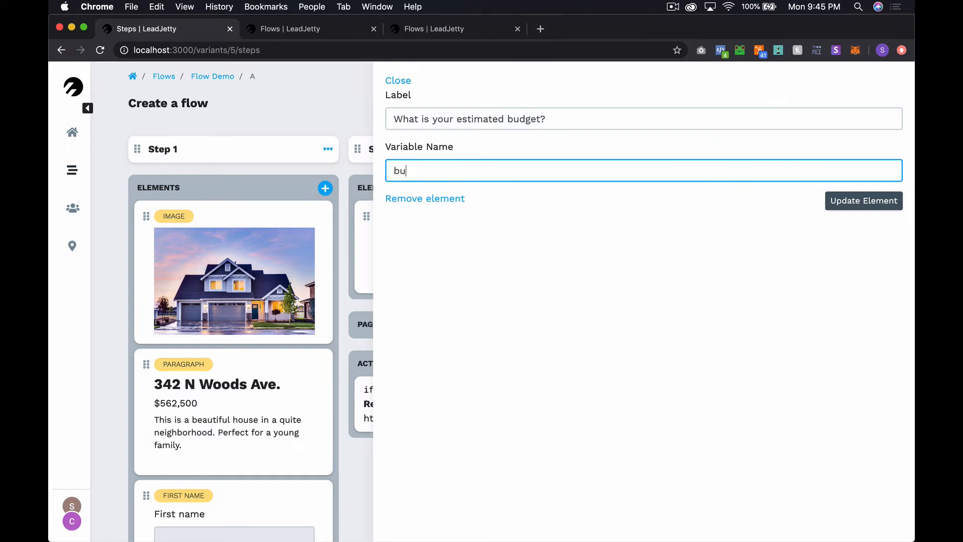
pyautogui.click(877, 209)
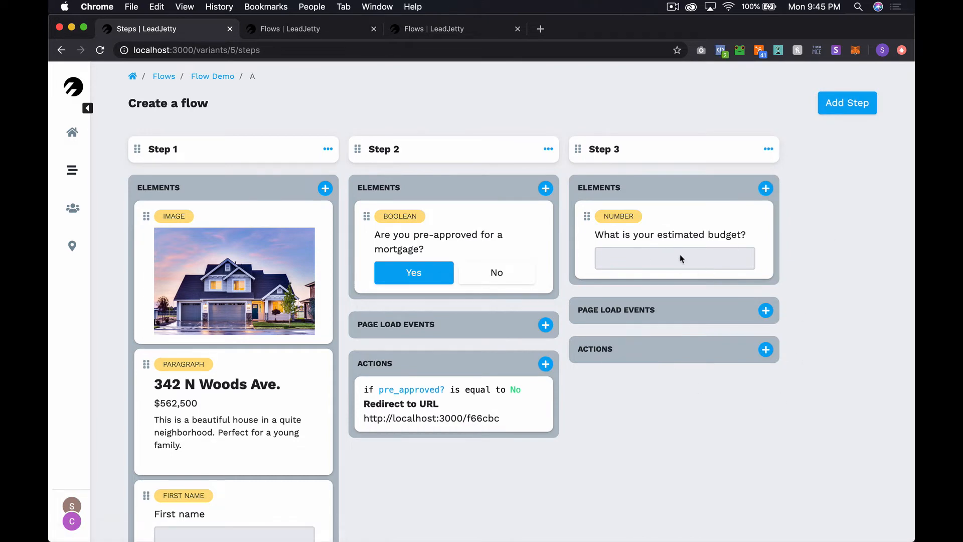
# Add a Step 3 action of type Create a deal (Hubspot)
pyautogui.click(765, 349)
pyautogui.click(492, 141)
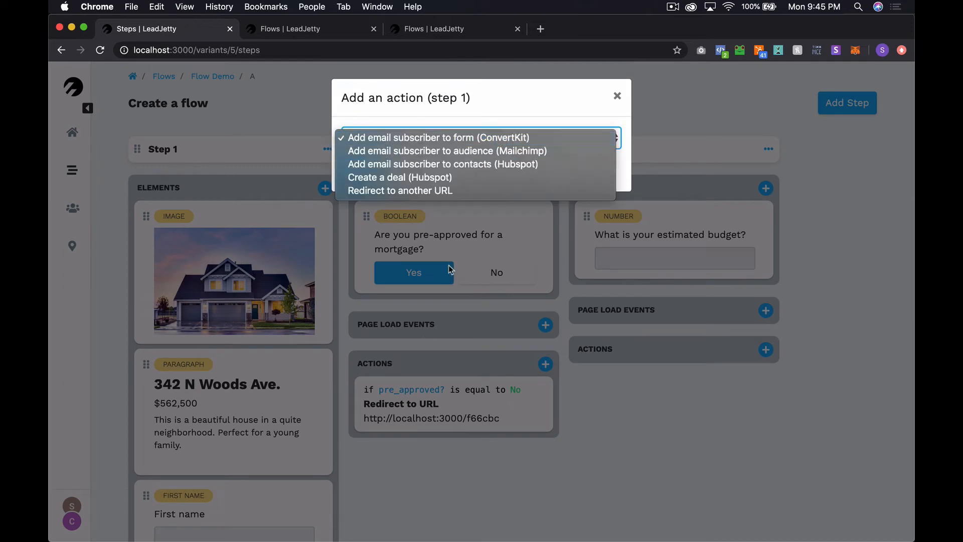
pyautogui.click(438, 177)
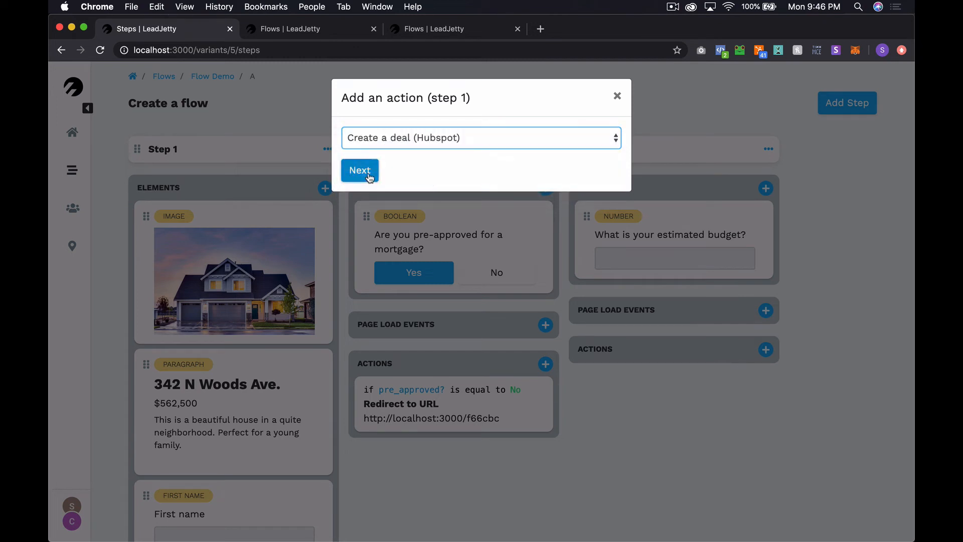
pyautogui.click(370, 173)
# Keep Sales Pipeline and the Requested Appointment stage for the HubSpot deal
pyautogui.click(449, 156)
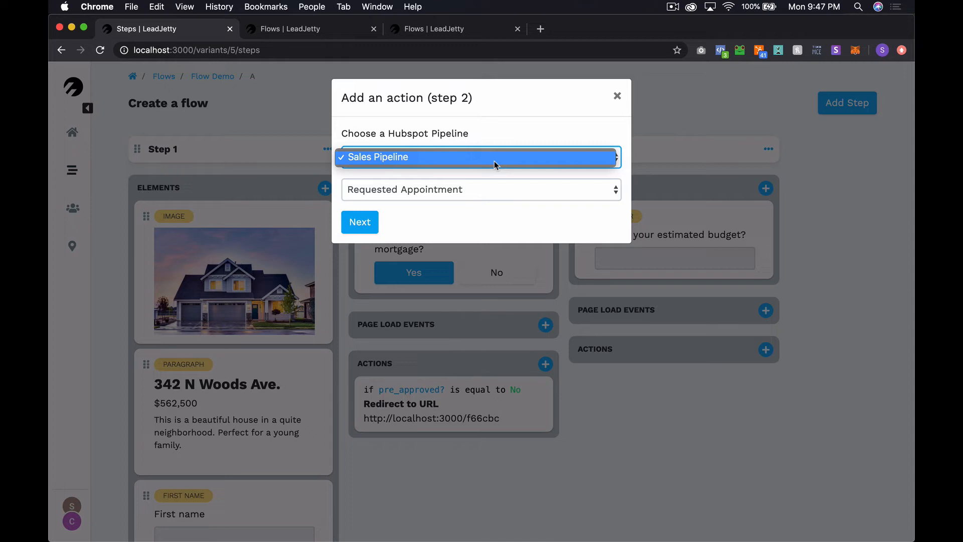
pyautogui.click(430, 156)
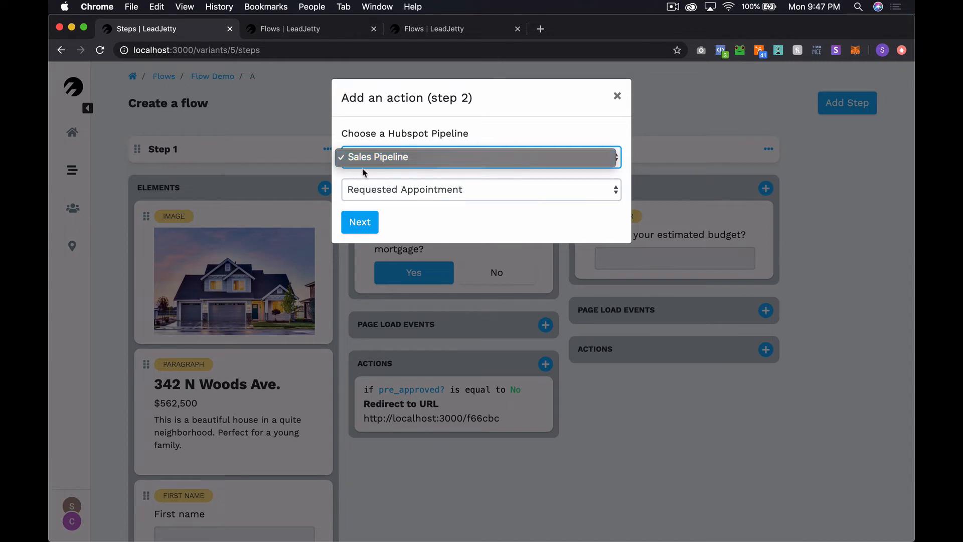
pyautogui.click(403, 191)
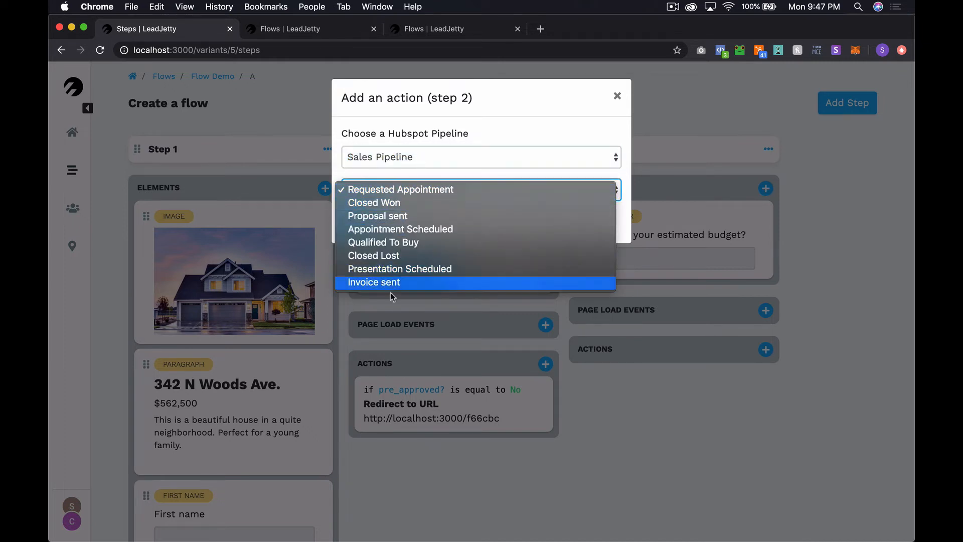
pyautogui.click(421, 190)
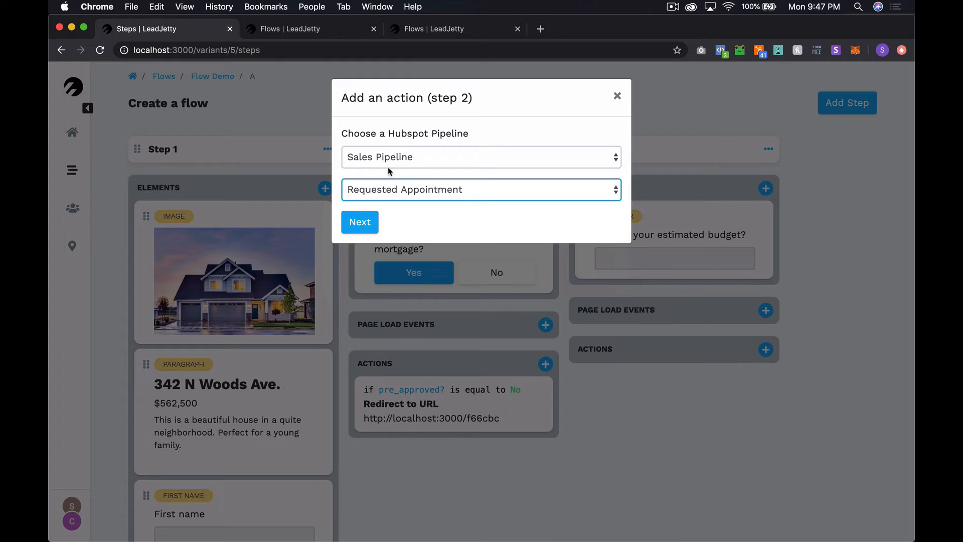
pyautogui.click(369, 225)
pyautogui.click(421, 139)
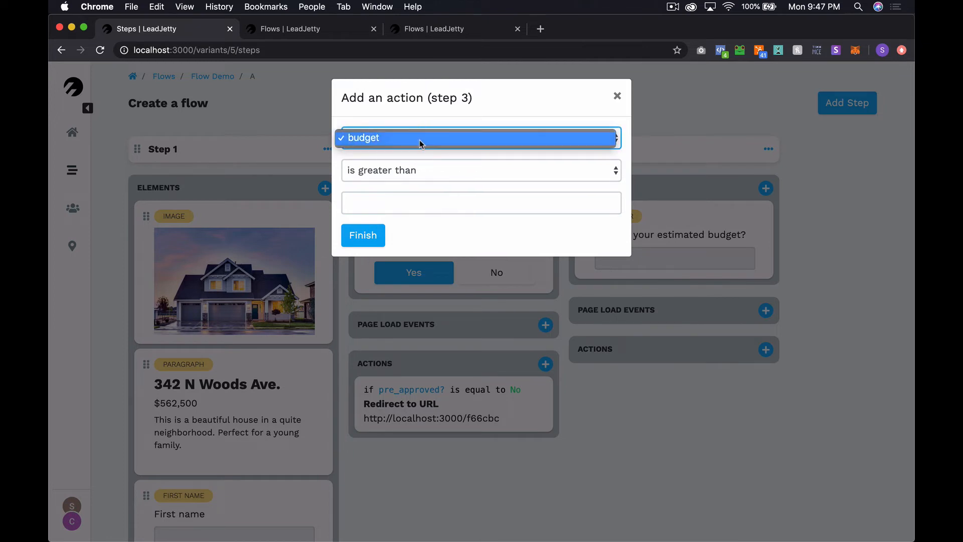
# Make the HubSpot deal action fire when budget is greater than or equal to 1000000
pyautogui.click(419, 139)
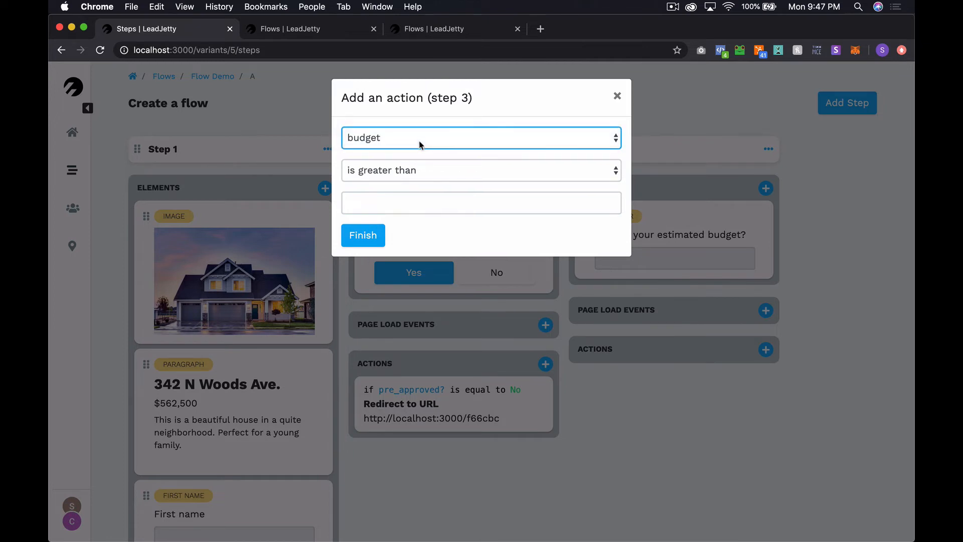
pyautogui.click(408, 170)
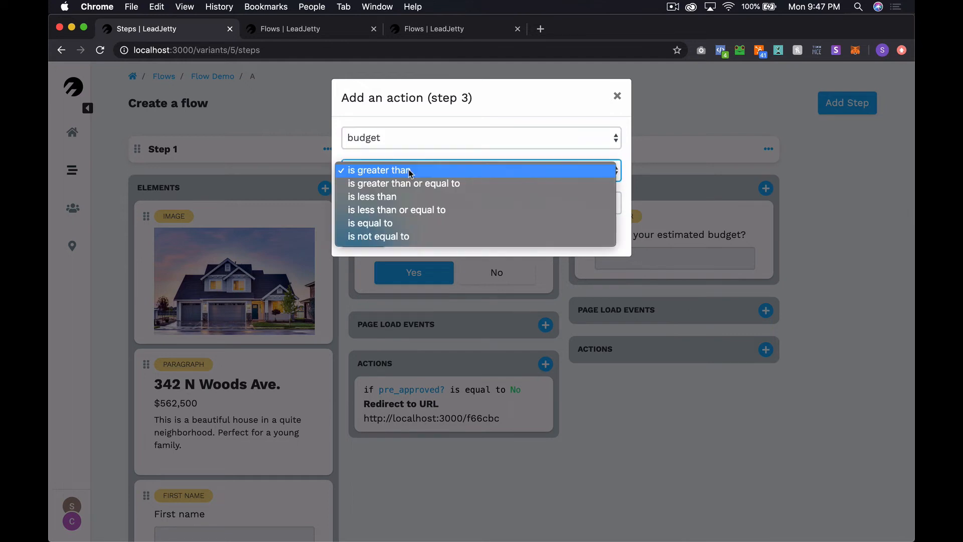
pyautogui.click(429, 184)
pyautogui.click(405, 202)
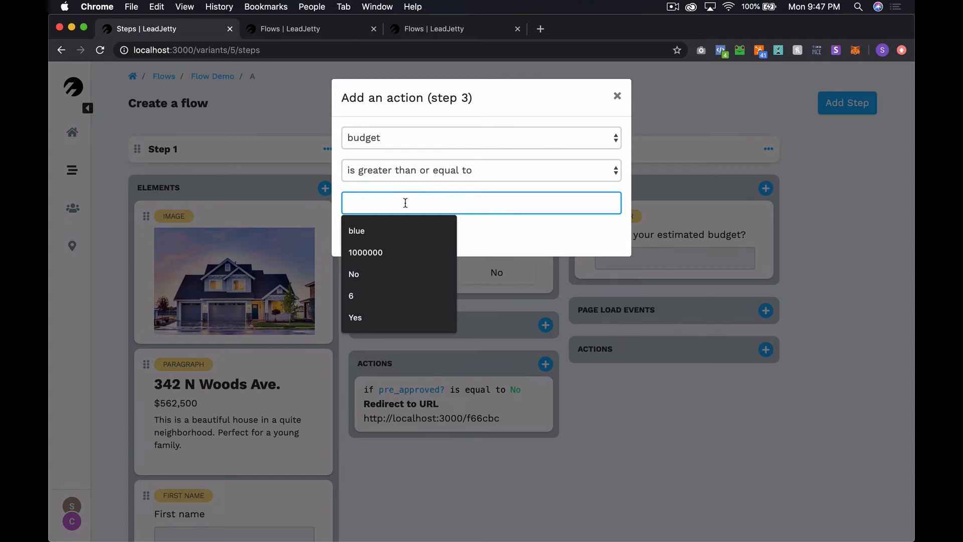
pyautogui.write('1000000')
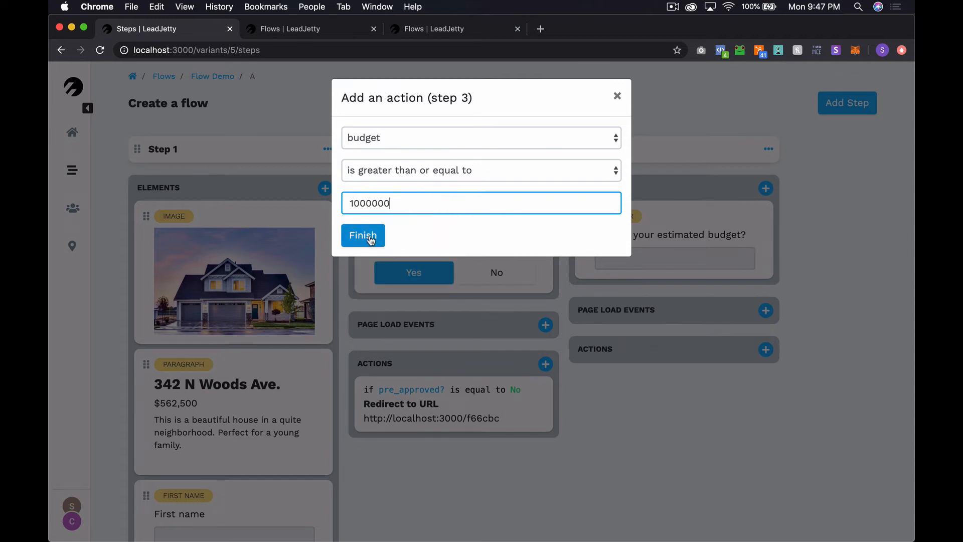
pyautogui.click(371, 240)
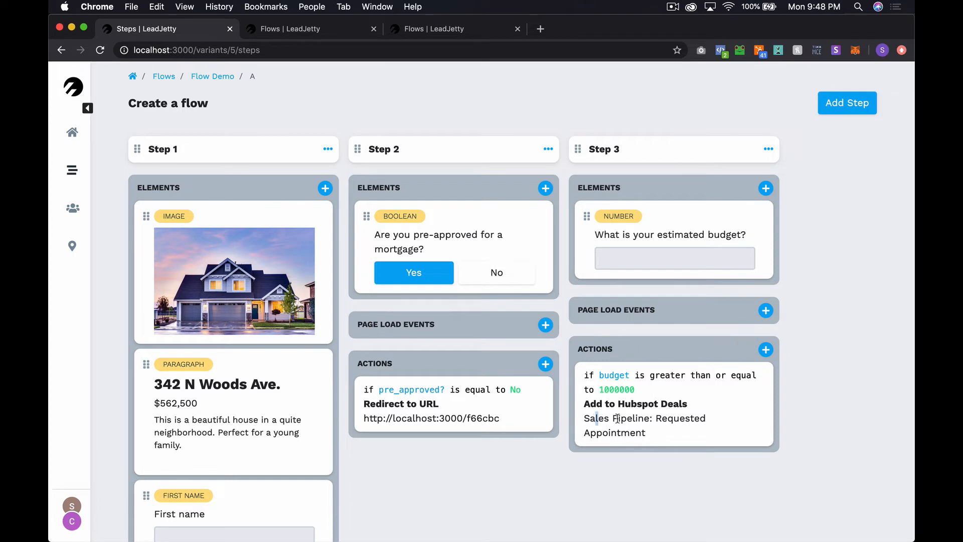
# Add an empty Step 4 to the flow
pyautogui.moveTo(595, 419); pyautogui.dragTo(672, 434)
pyautogui.click(672, 434)
pyautogui.click(845, 102)
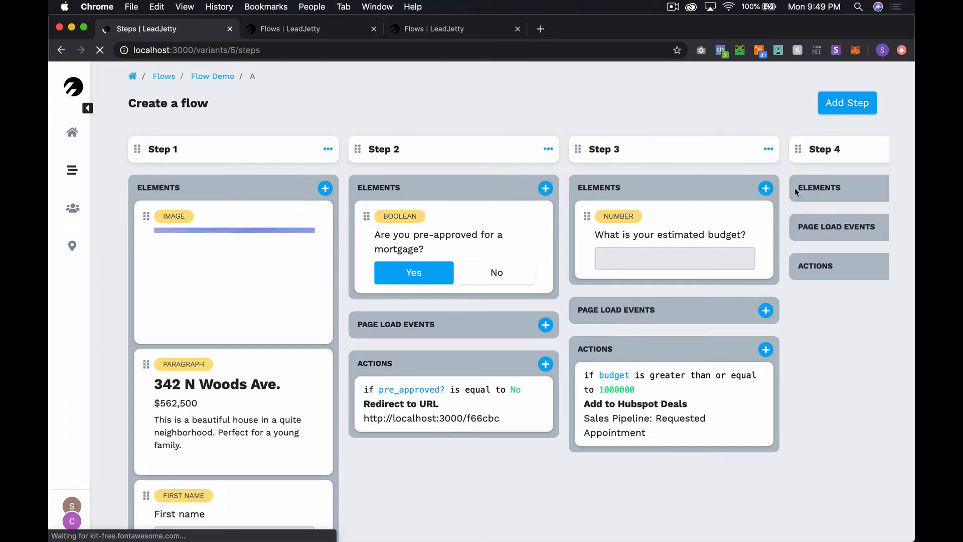
pyautogui.hscroll(3, 821, 153)
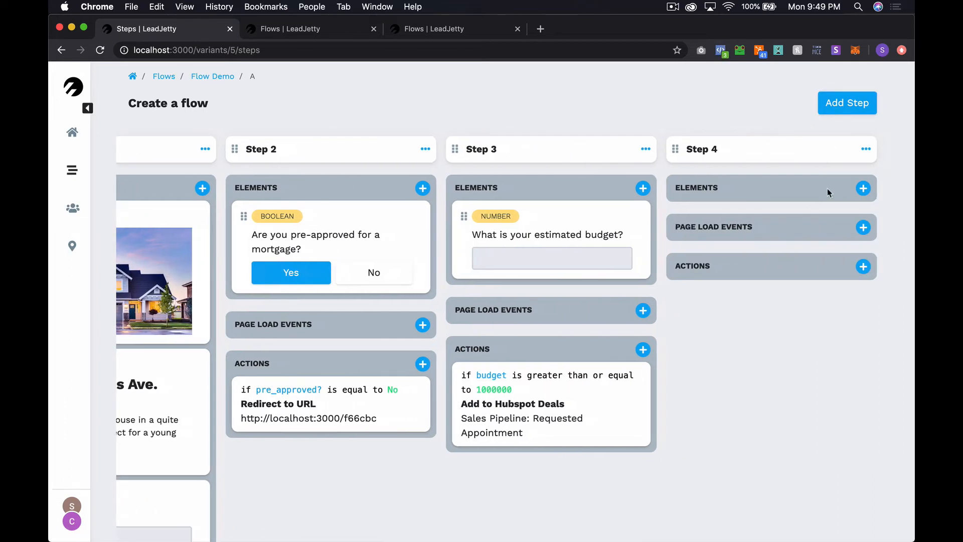
# Add a rich-text paragraph to Step 4 reading 'Thanks for completing the flow.' and save it
pyautogui.click(861, 193)
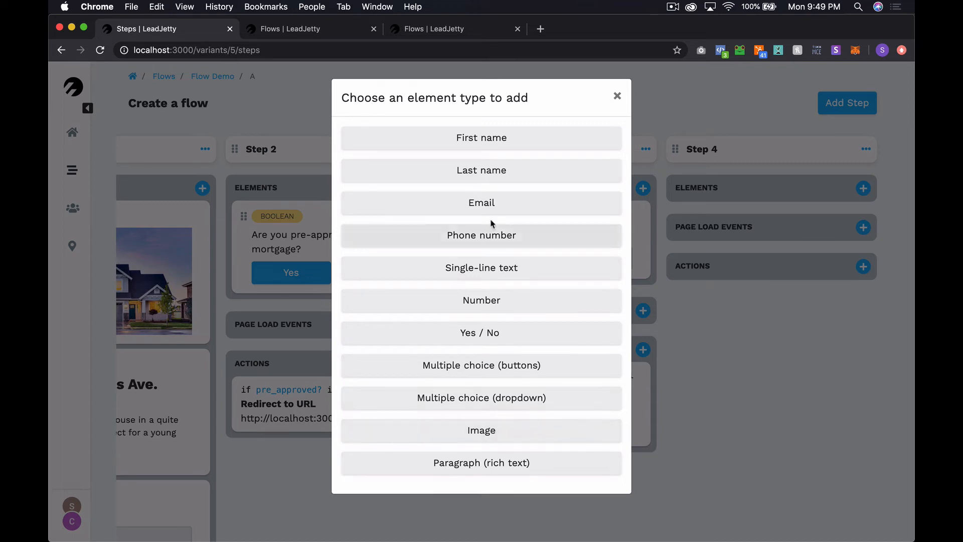
pyautogui.click(491, 461)
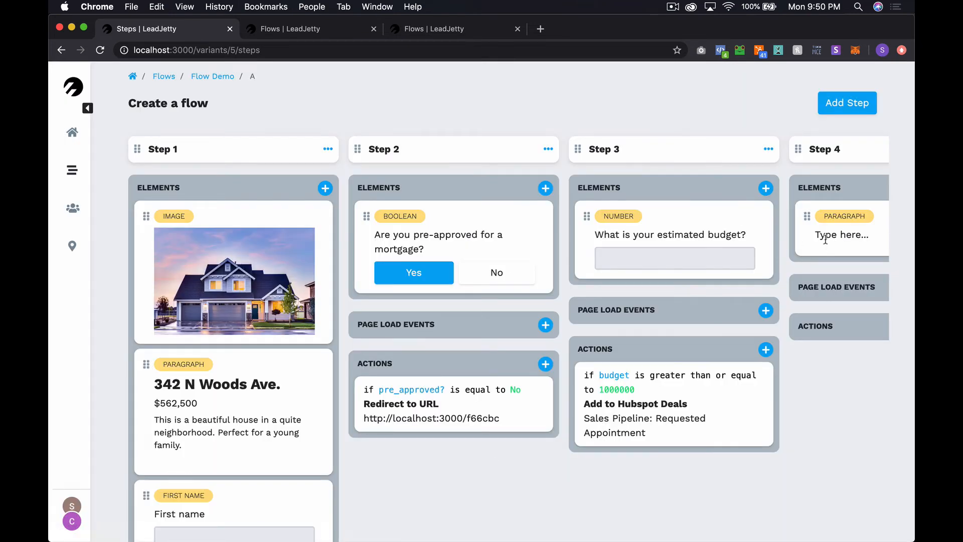
pyautogui.click(824, 239)
pyautogui.tripleClick(449, 169)
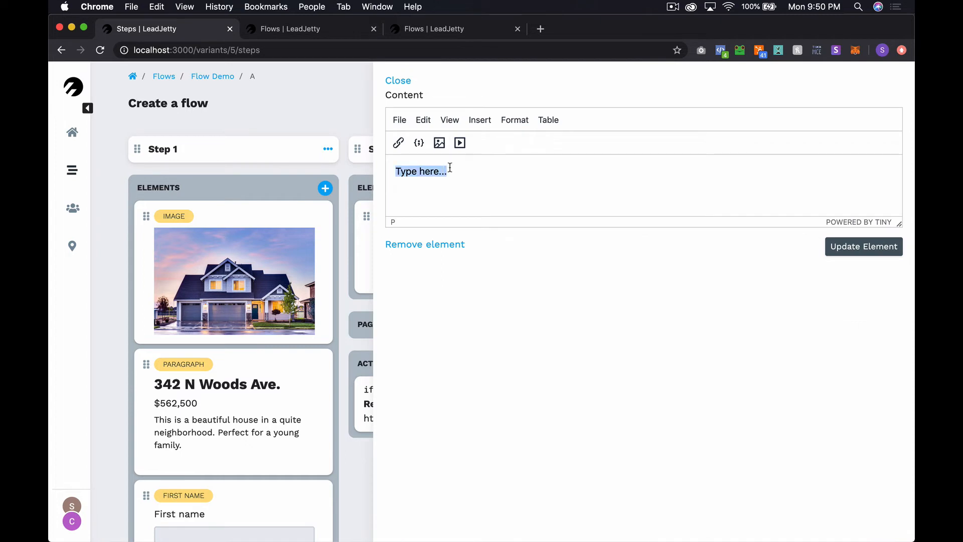
pyautogui.write('Thanks for')
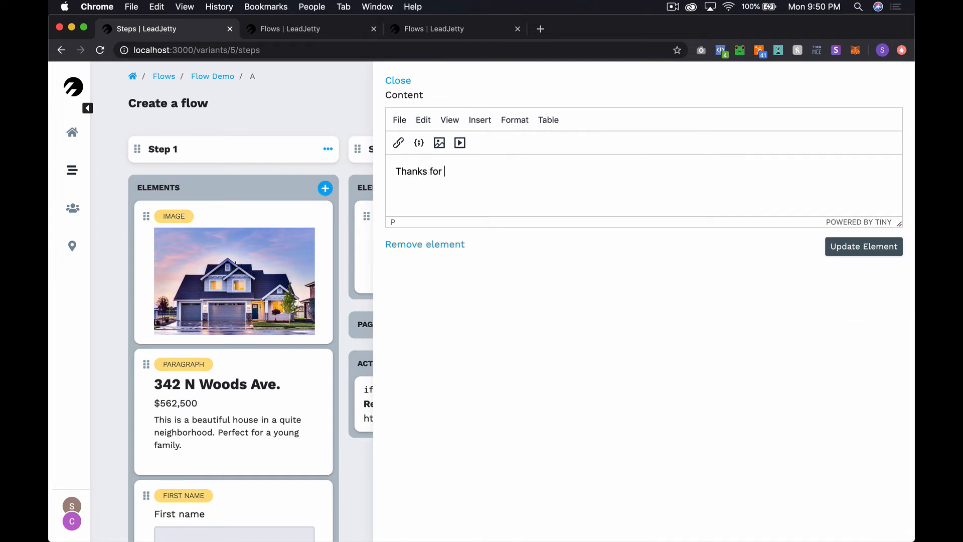
pyautogui.write(' completing the flow.')
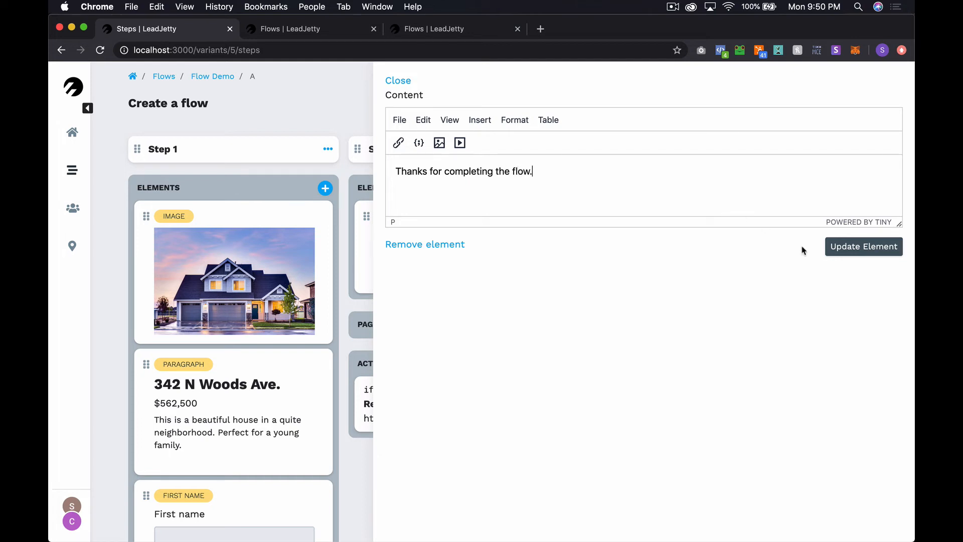
pyautogui.click(857, 253)
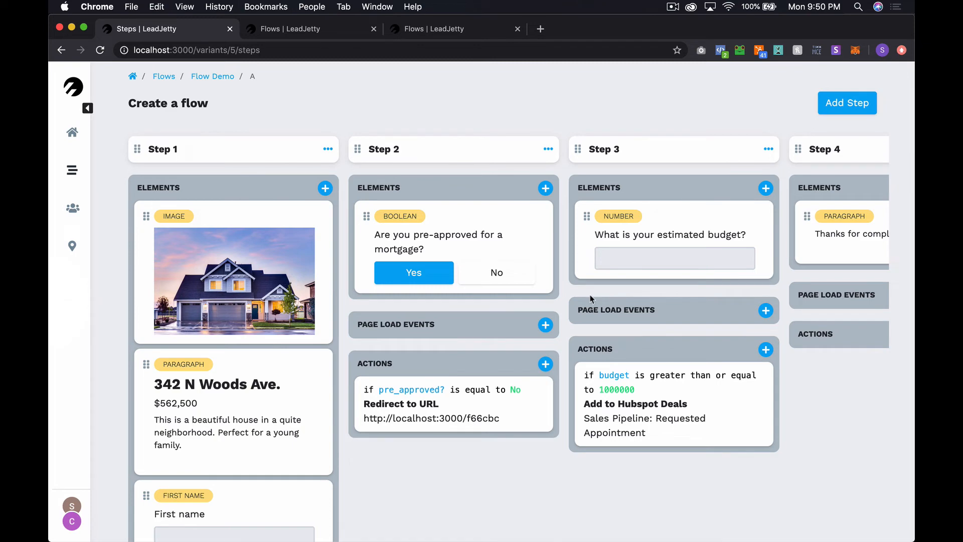
# Load the flow's public page in a private window using mobile device view
pyautogui.click(316, 31)
pyautogui.click(282, 50)
pyautogui.click(282, 51)
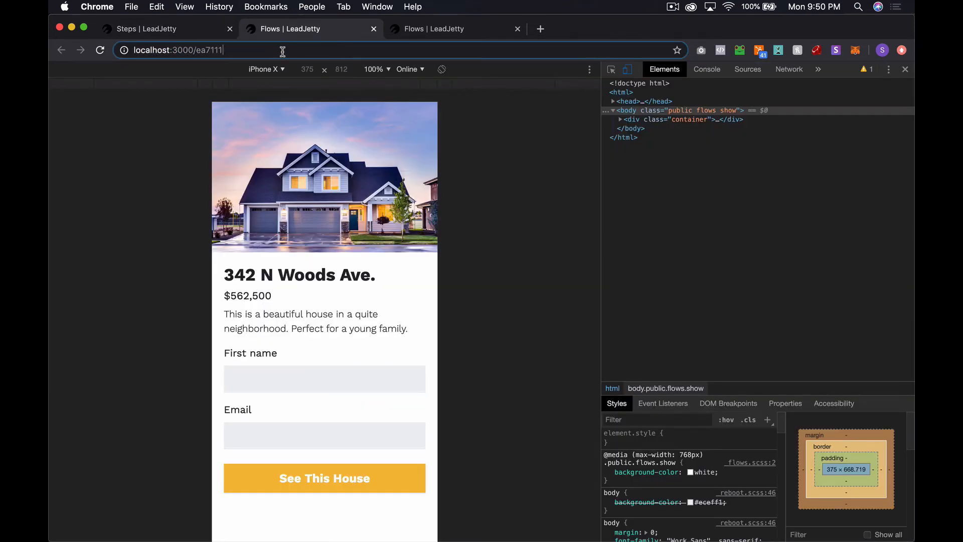
pyautogui.press('super+a')
pyautogui.press('super+c')
pyautogui.press('super+shift+n')
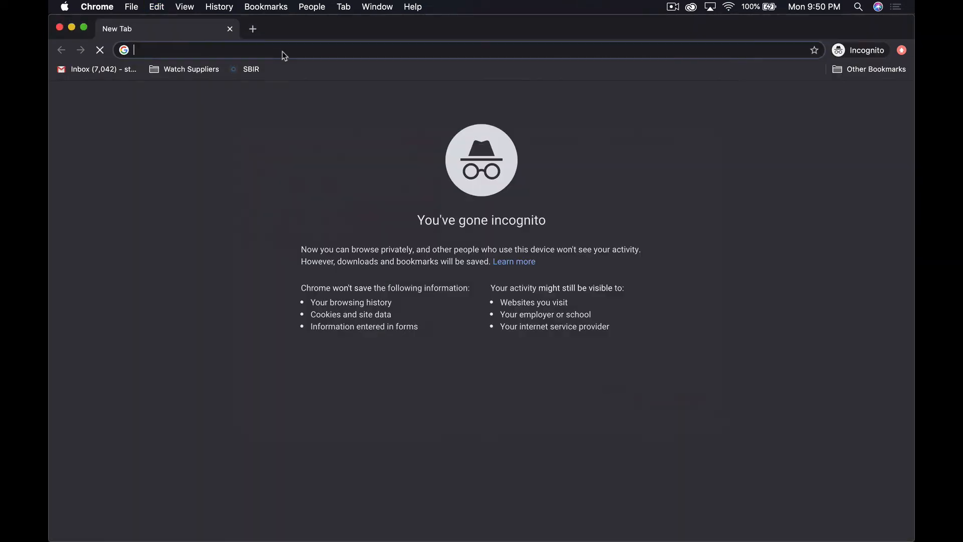
pyautogui.press('super+v')
pyautogui.press('Return')
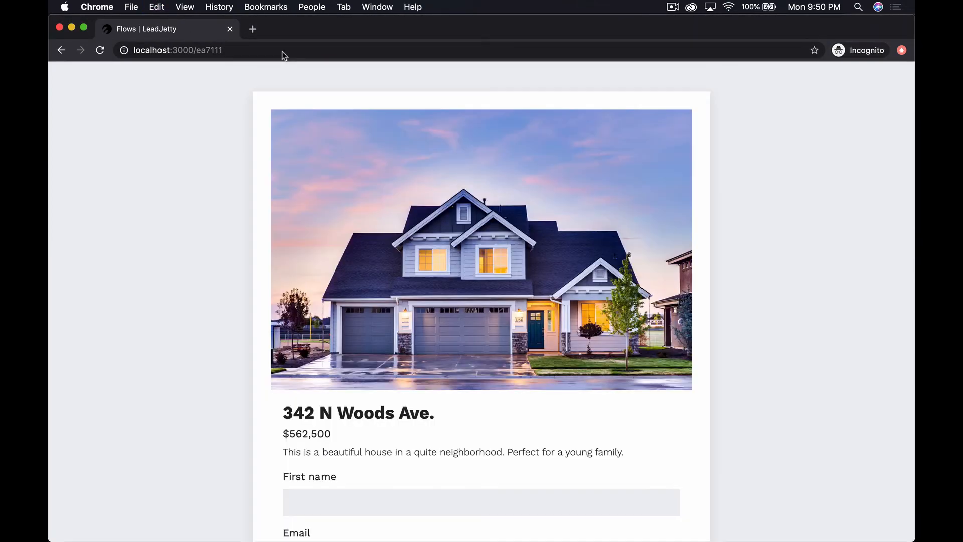
pyautogui.press('super+alt+i')
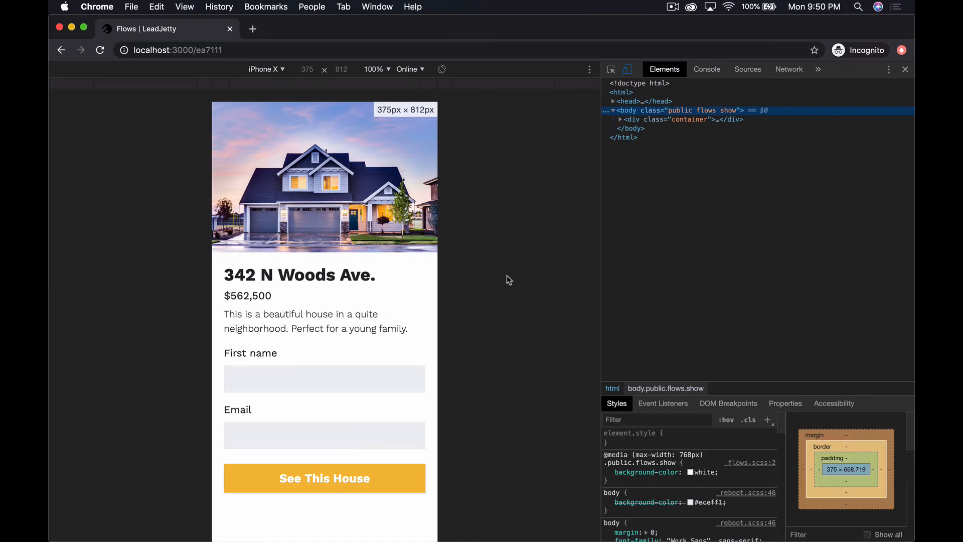
# Submit a visitor's first name and e-mail, answer Yes to pre-approval, then return to Steps
pyautogui.click(283, 382)
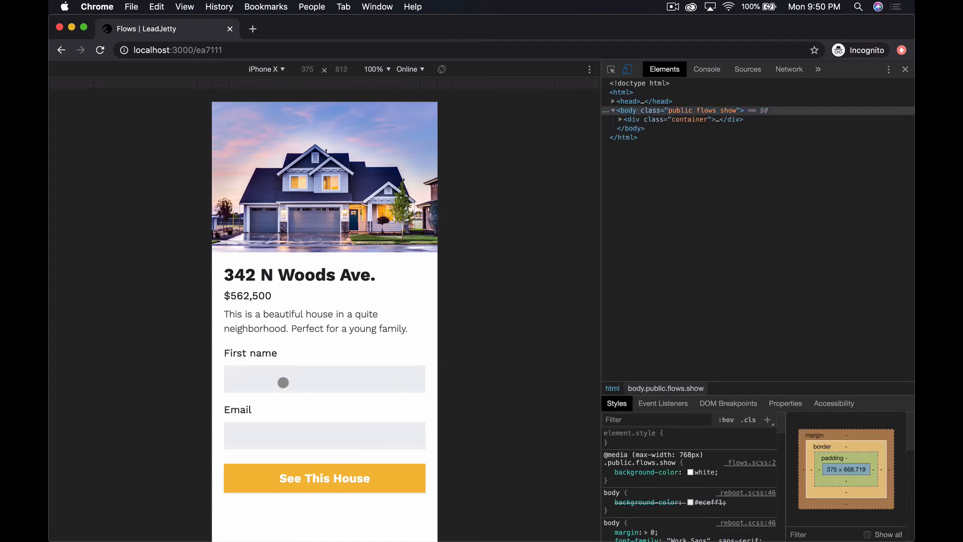
pyautogui.write('Ja')
pyautogui.write('ck')
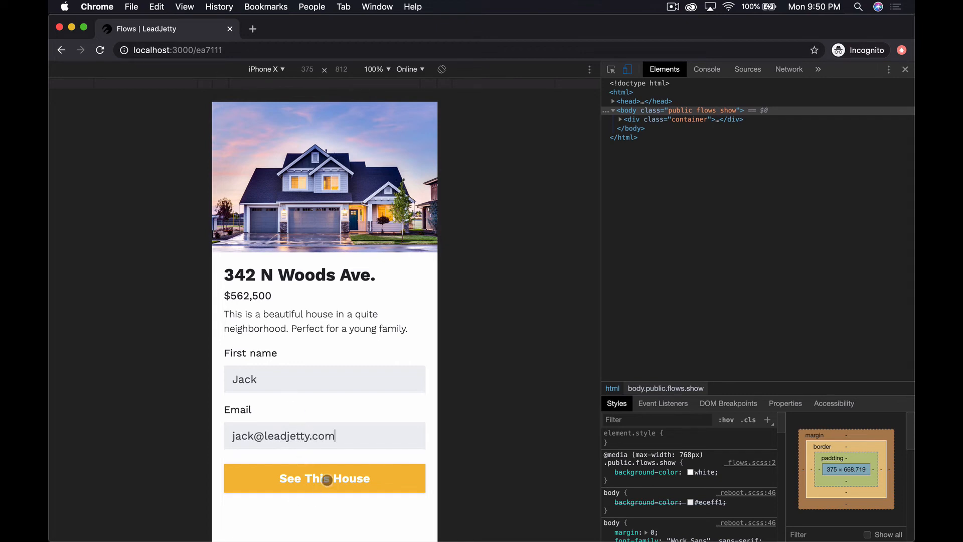
pyautogui.click(324, 477)
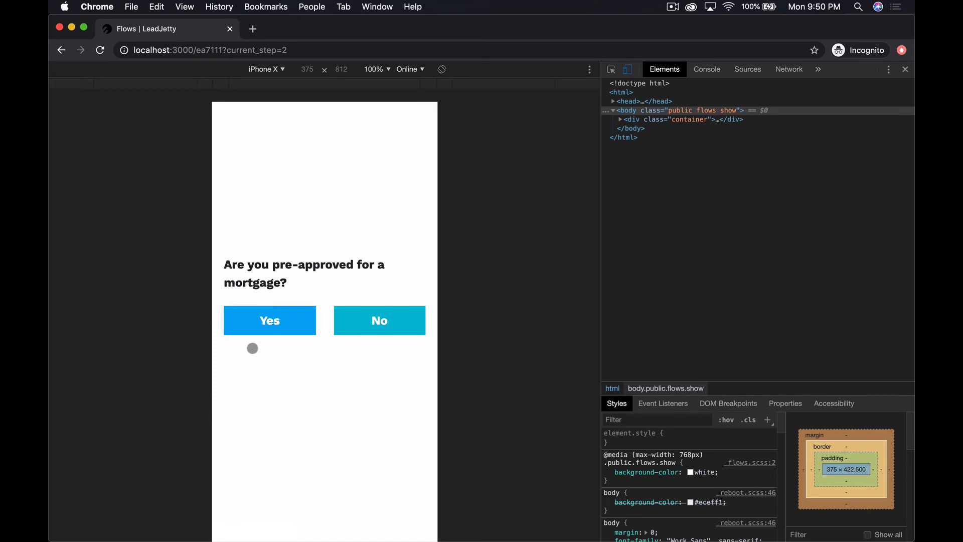
pyautogui.click(263, 320)
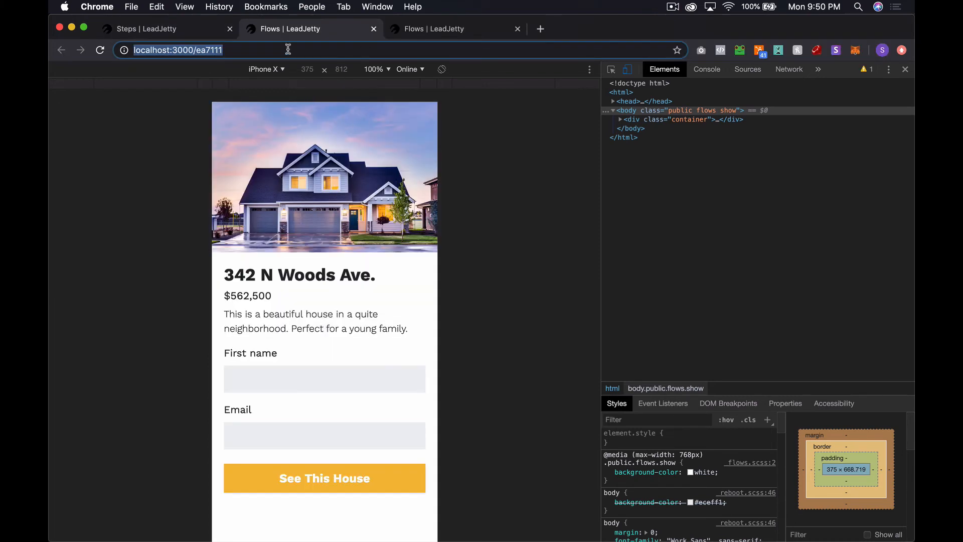
pyautogui.click(186, 32)
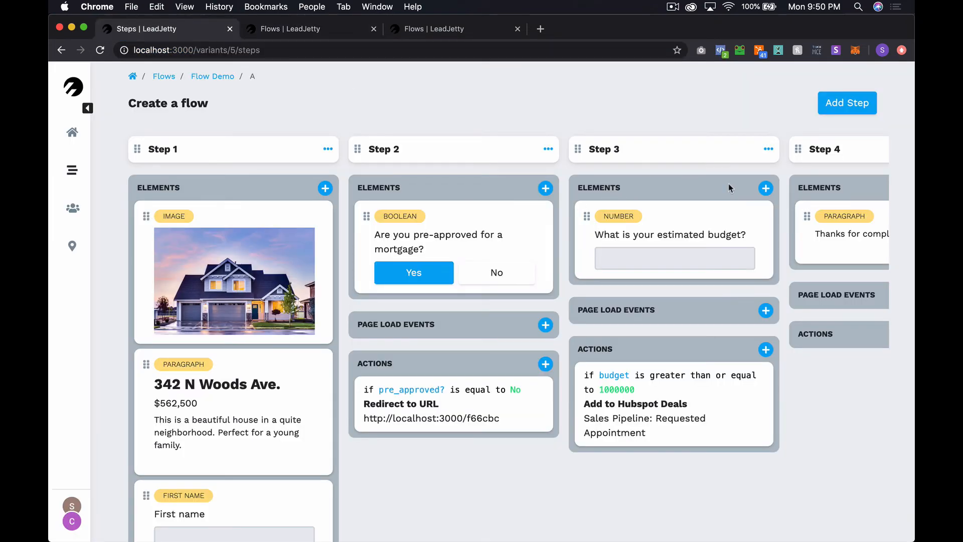
# Set Step 3's submit button colour to 1FADFF and check it on the live page
pyautogui.click(768, 149)
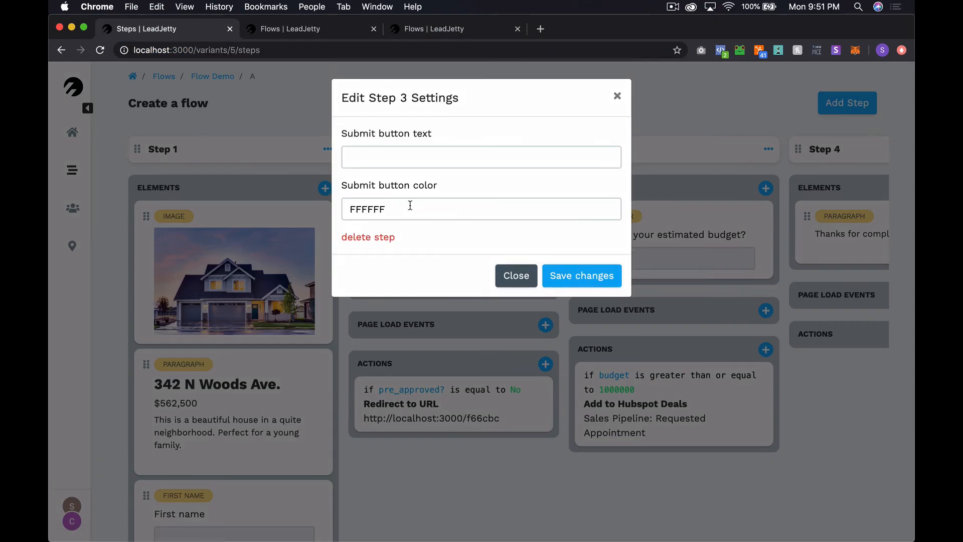
pyautogui.click(410, 206)
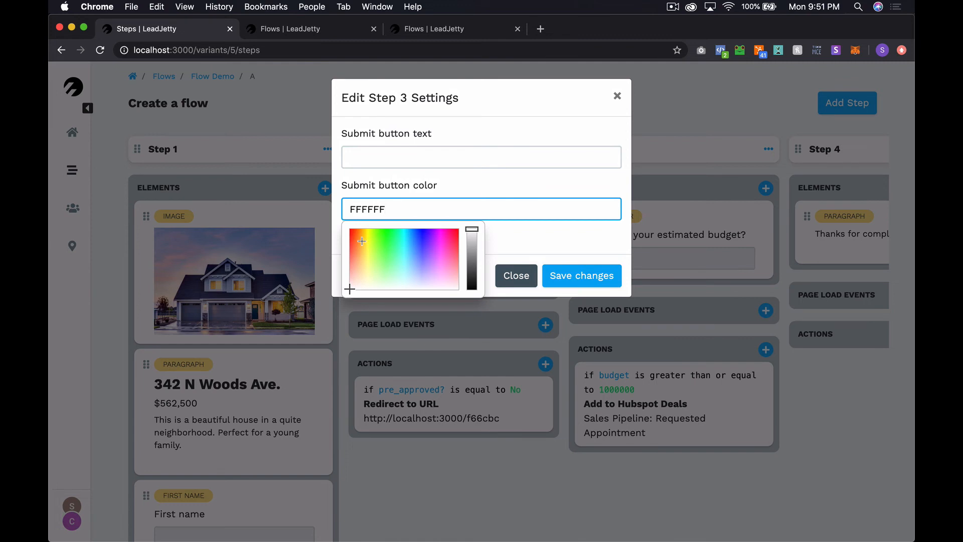
pyautogui.moveTo(406, 239); pyautogui.dragTo(412, 235)
pyautogui.click(586, 274)
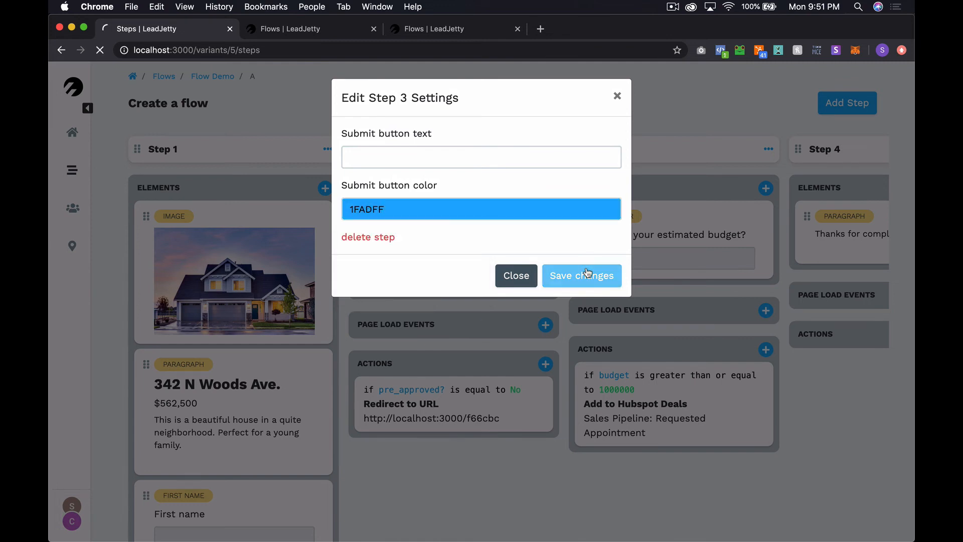
pyautogui.press('super+grave')
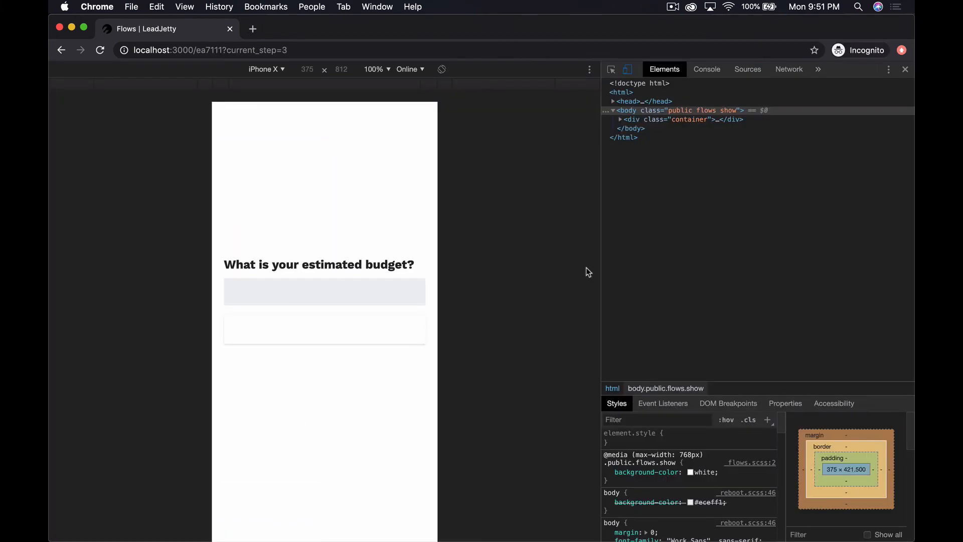
pyautogui.press('super+r')
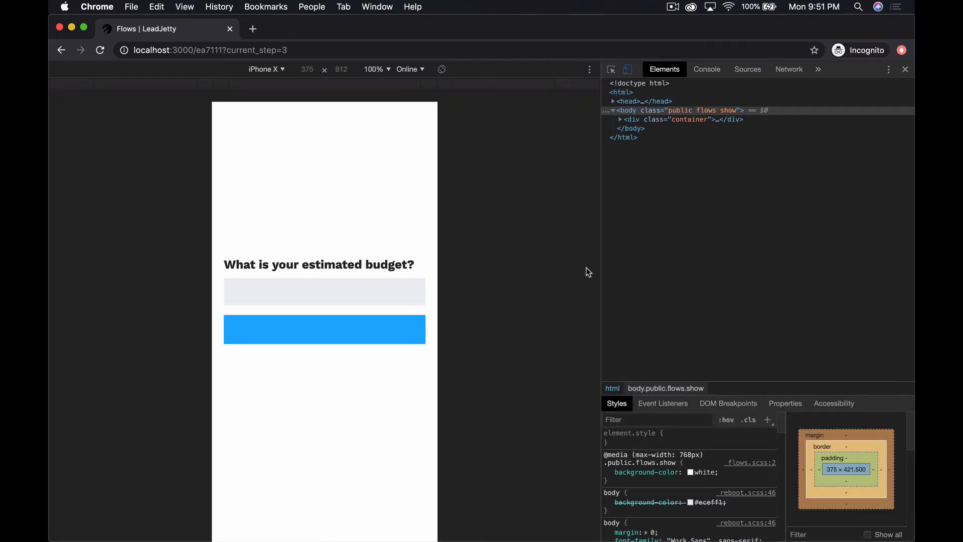
pyautogui.press('super+grave')
# Change Step 3's submit button text to Next and reload the live page to confirm
pyautogui.click(768, 149)
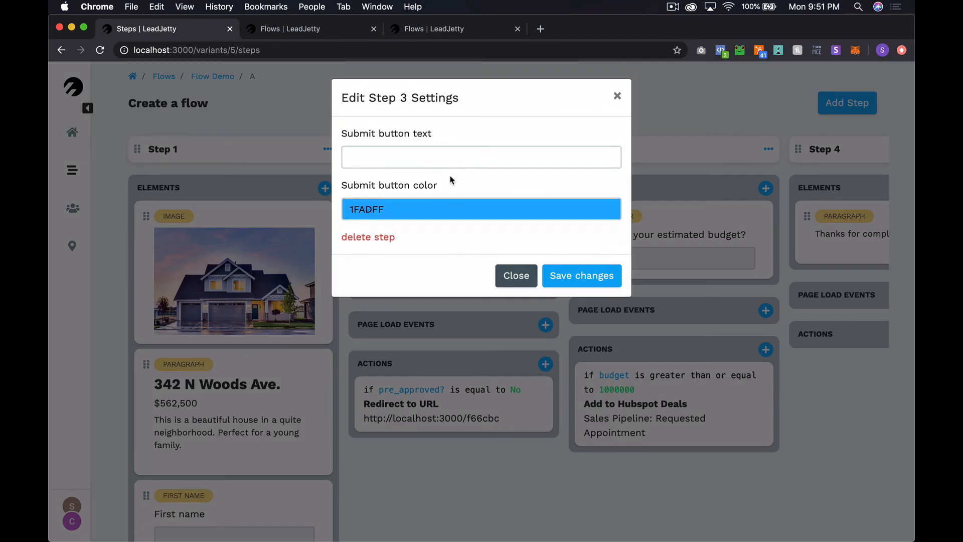
pyautogui.click(449, 161)
pyautogui.write('Next')
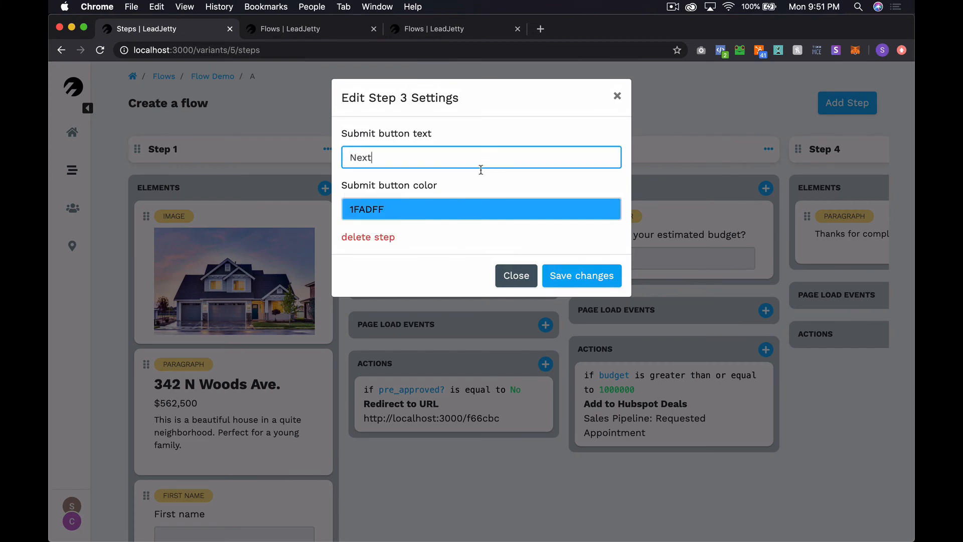
pyautogui.click(549, 276)
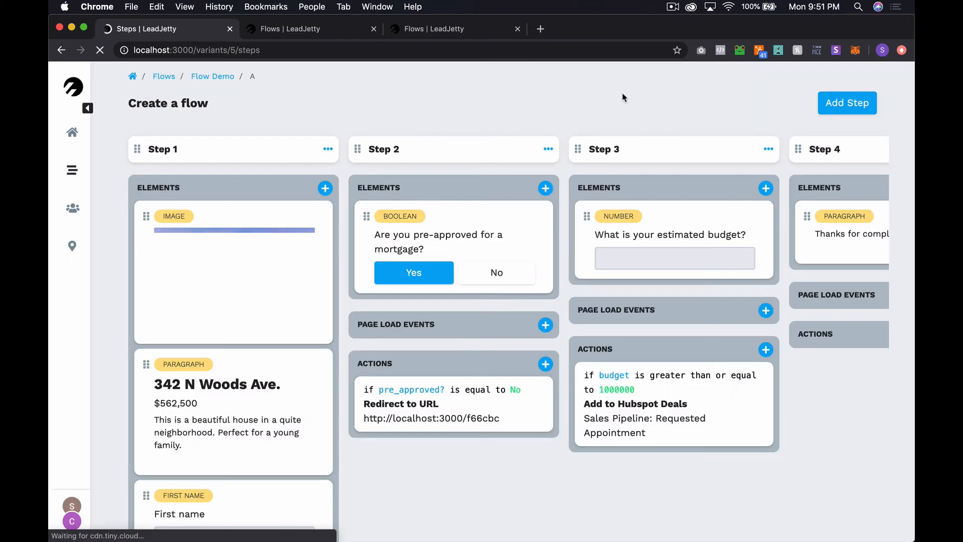
pyautogui.press('super+grave')
pyautogui.press('super+r')
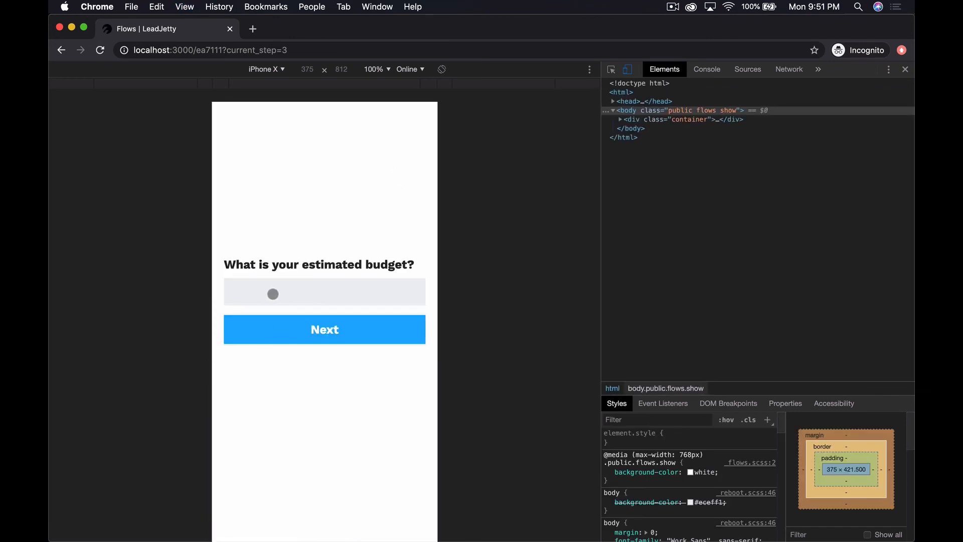
# Submit a 1200000 budget to reach the Step 4 thank-you page, then return to the flow editor
pyautogui.write('1200000')
pyautogui.click(342, 335)
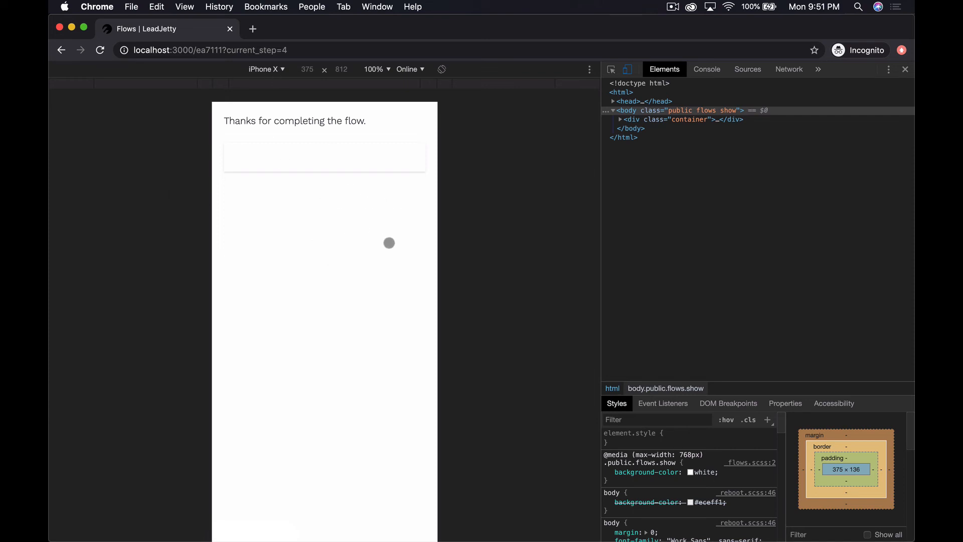
pyautogui.press('super+grave')
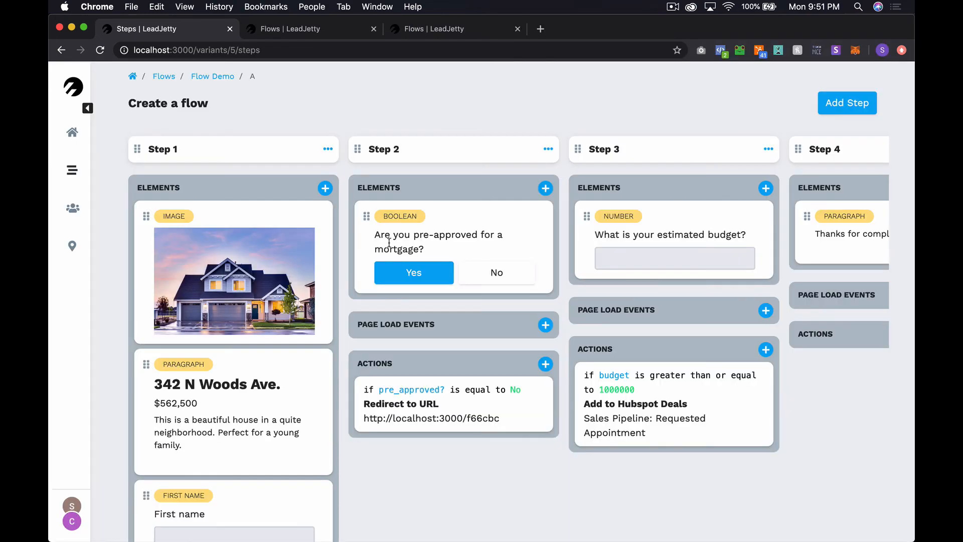
# Load HubSpot in a new tab, enter the account, and open the Sales > Deals board
pyautogui.press('super+t')
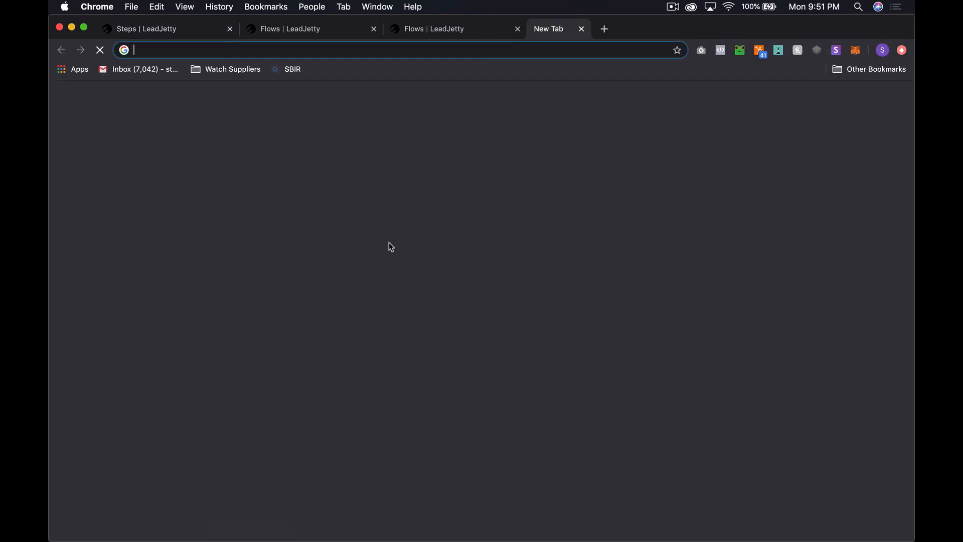
pyautogui.write('hub')
pyautogui.press('Return')
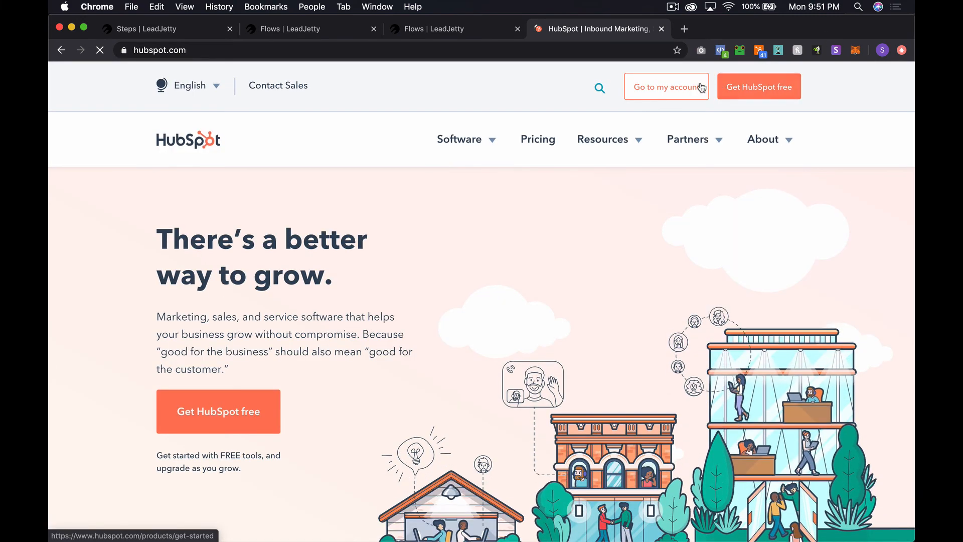
pyautogui.click(701, 88)
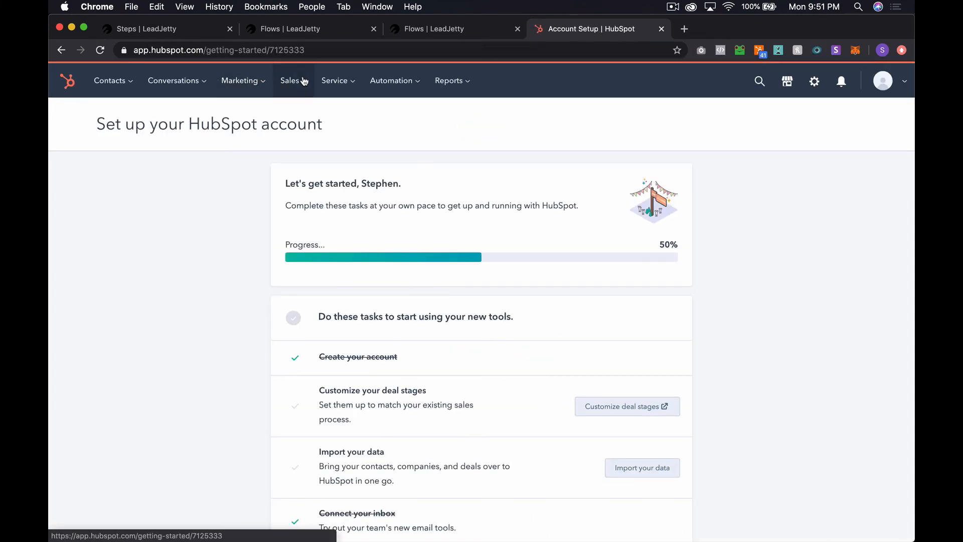
pyautogui.click(290, 80)
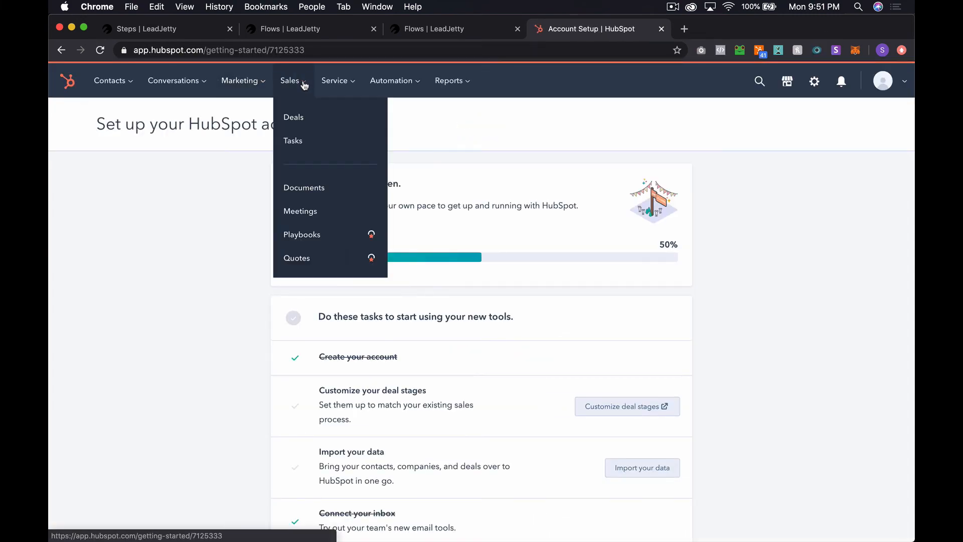
pyautogui.click(312, 123)
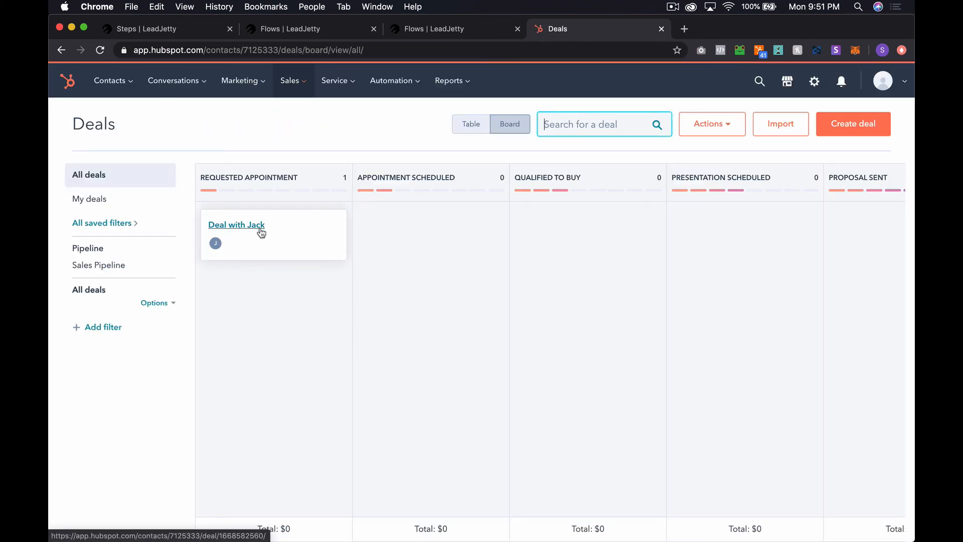
# Open the new deal's record from its card in the Requested Appointment stage
pyautogui.click(243, 225)
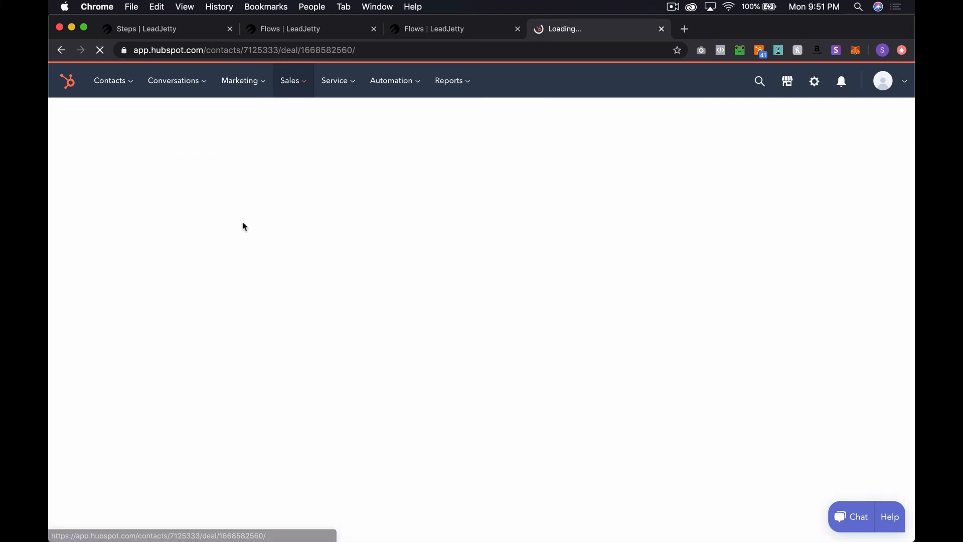